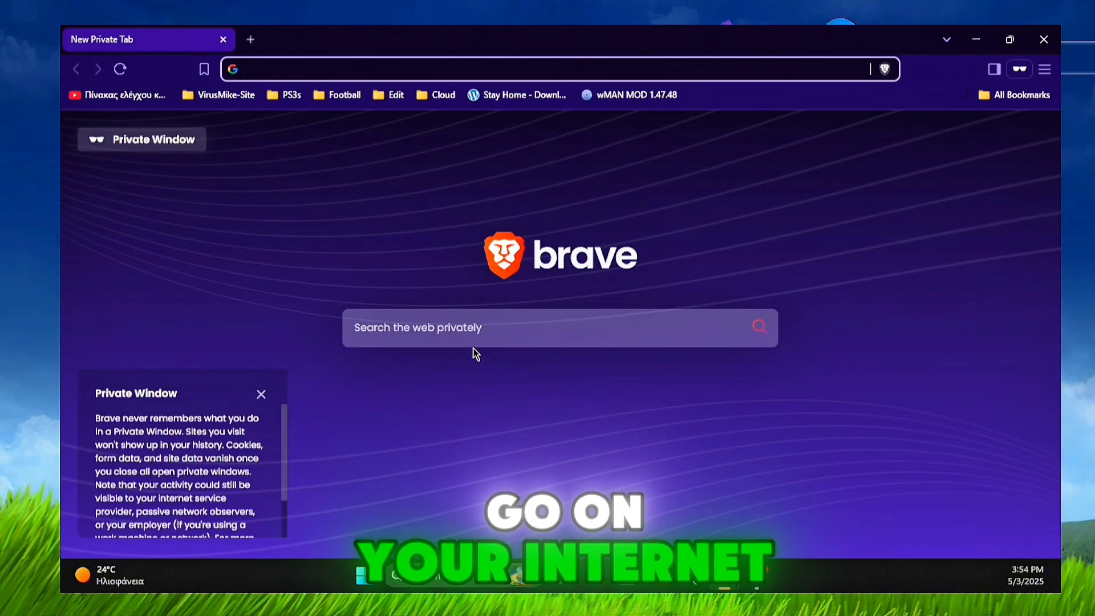
# Step: Start a private Brave web search, typing 'virusmik' into the search box
pyautogui.click(467, 332)
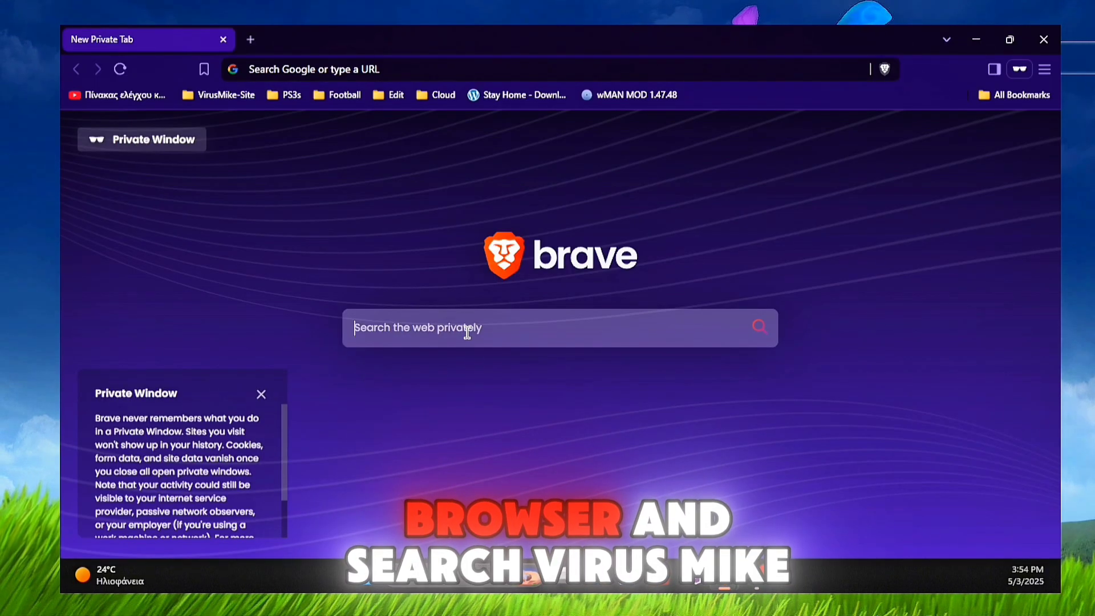
pyautogui.write('vi')
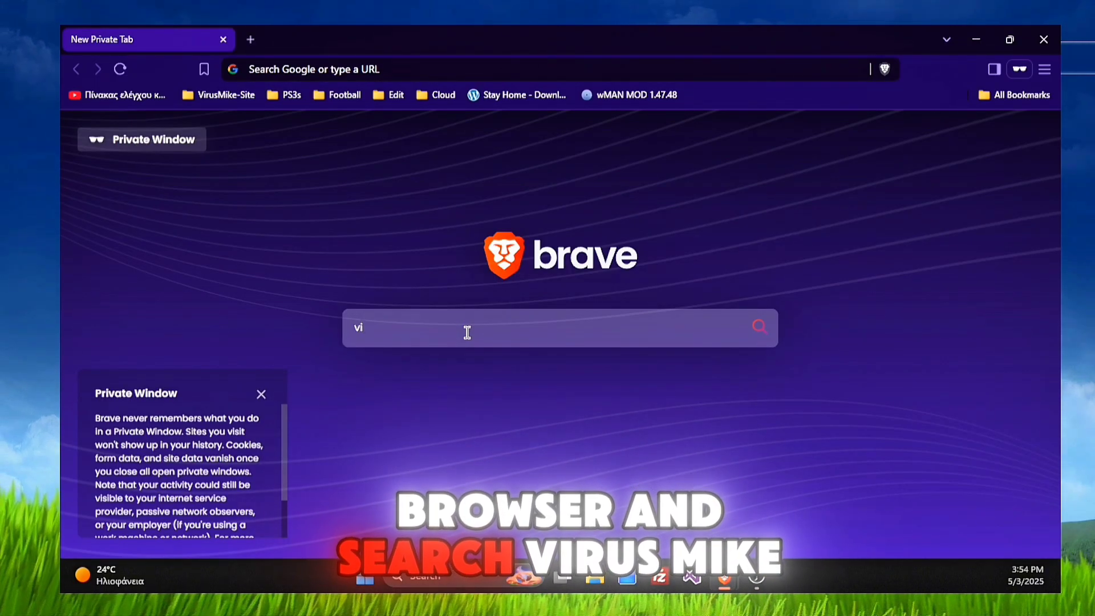
pyautogui.write('rusmik')
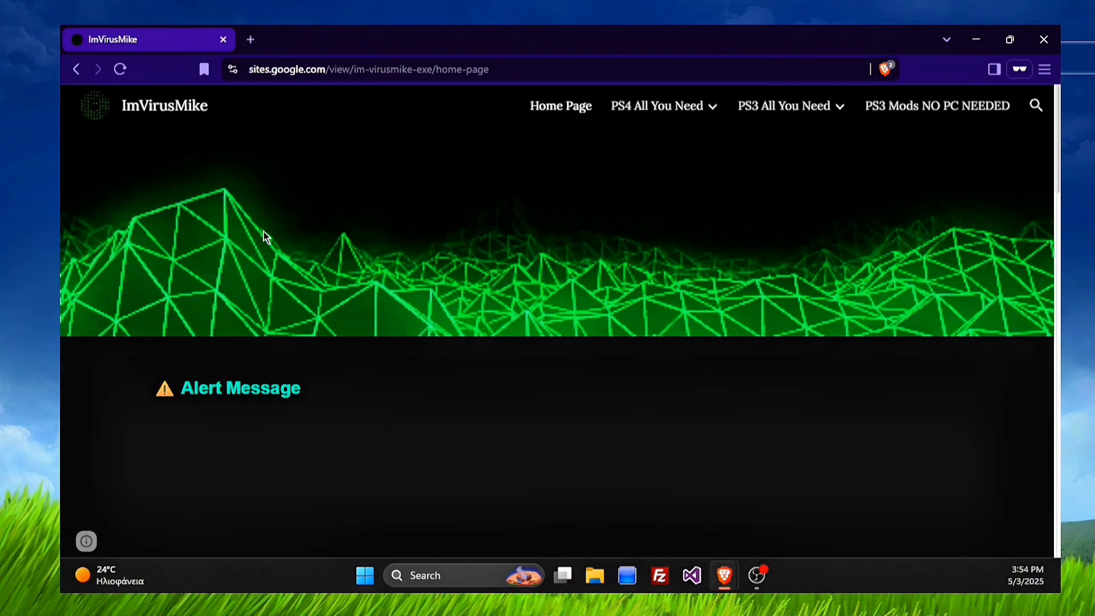
# Step: Open the PlayStation 3 page of the ImVirusMike site
pyautogui.scroll(-4, 263, 232)
pyautogui.scroll(-4, 280, 296)
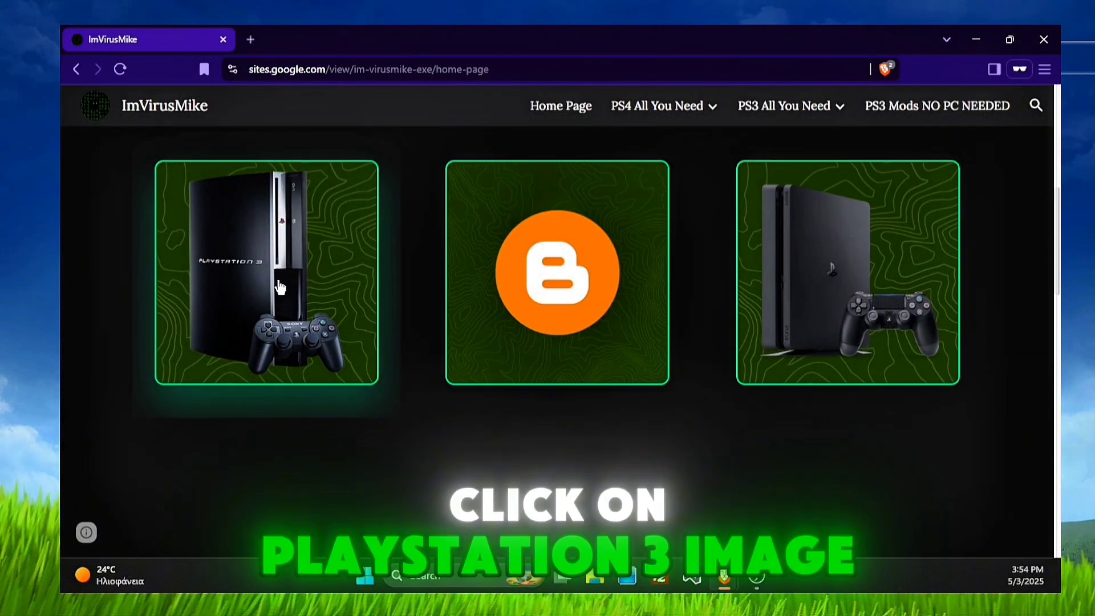
pyautogui.click(313, 285)
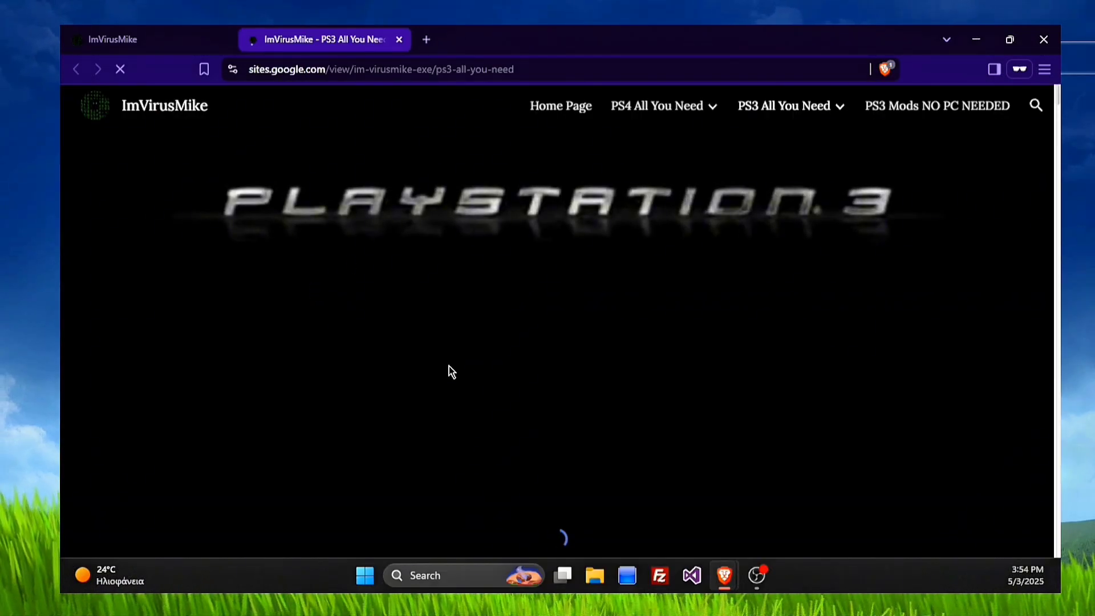
# Step: Scroll down to the HEN section and open the Official HEN firmware page
pyautogui.scroll(-2, 567, 285)
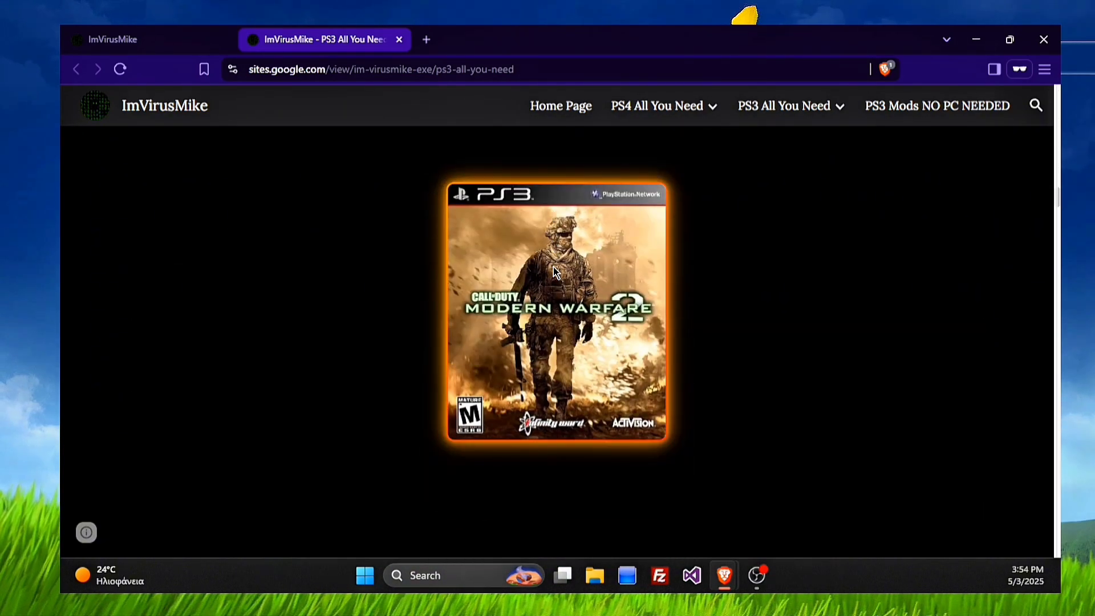
pyautogui.scroll(-2, 556, 273)
pyautogui.scroll(-2, 556, 273)
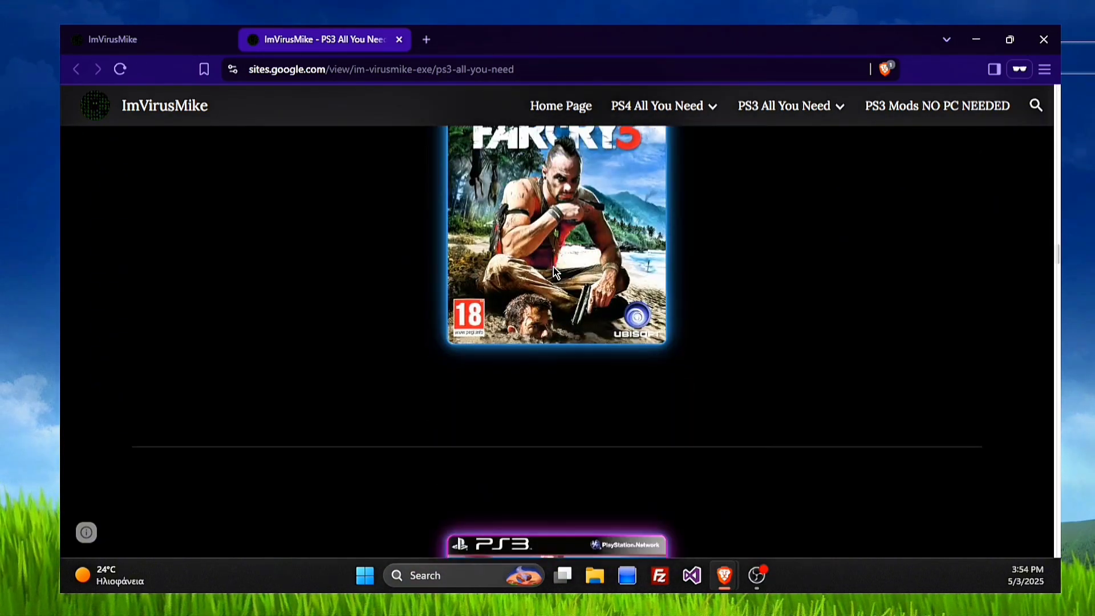
pyautogui.scroll(-3, 556, 273)
pyautogui.scroll(-6, 556, 272)
pyautogui.scroll(-3, 556, 272)
pyautogui.scroll(-8, 556, 272)
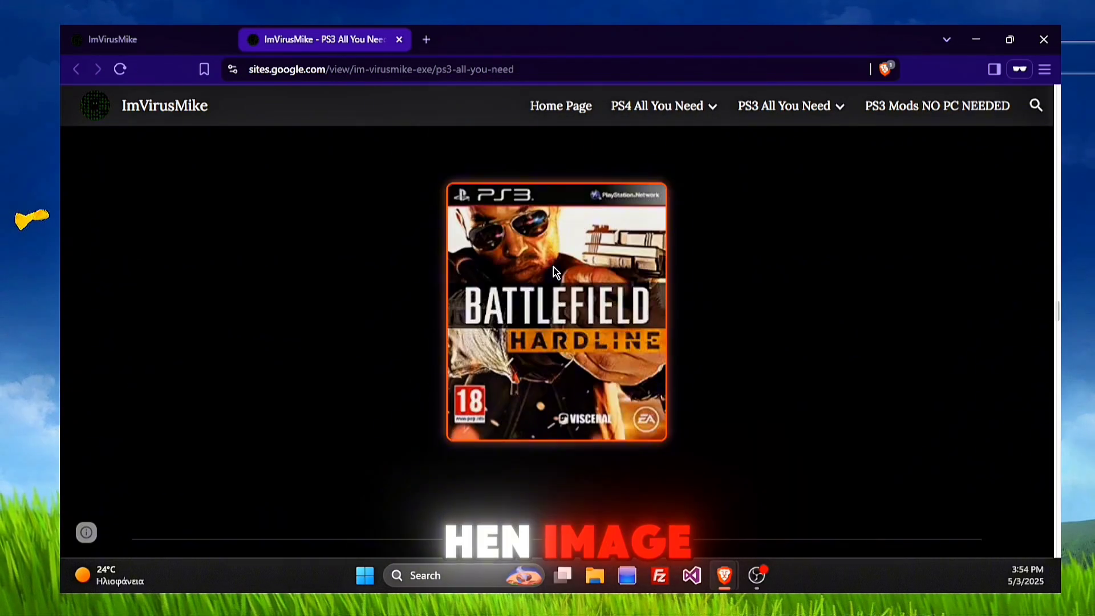
pyautogui.scroll(-5, 556, 272)
pyautogui.scroll(-4, 556, 272)
pyautogui.scroll(-5, 556, 273)
pyautogui.scroll(-5, 556, 272)
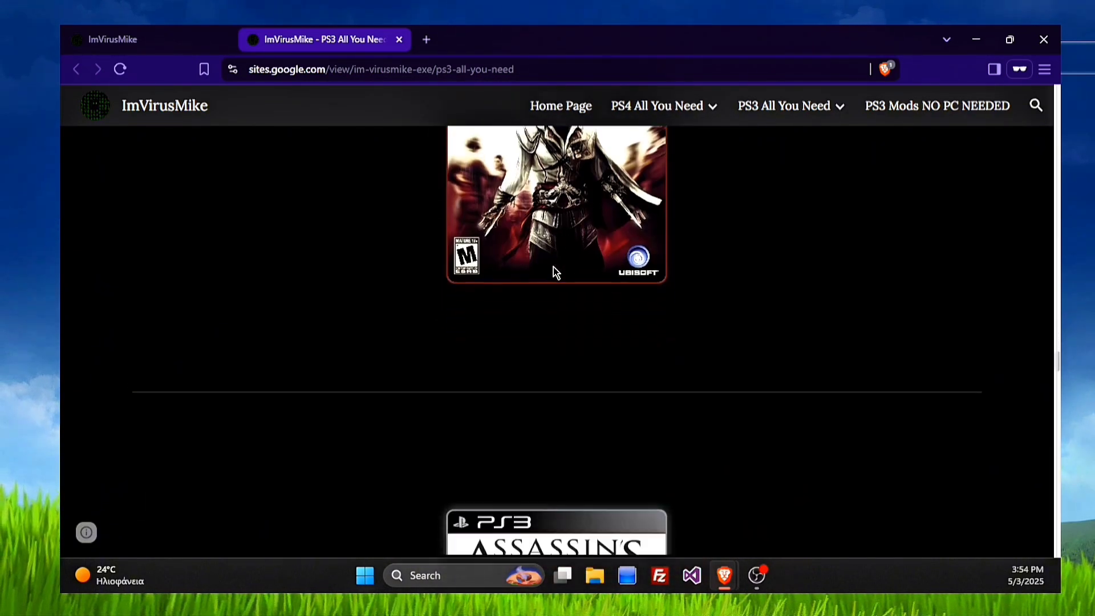
pyautogui.scroll(-2, 553, 267)
pyautogui.scroll(-2, 553, 267)
pyautogui.scroll(-4, 554, 267)
pyautogui.scroll(2, 561, 346)
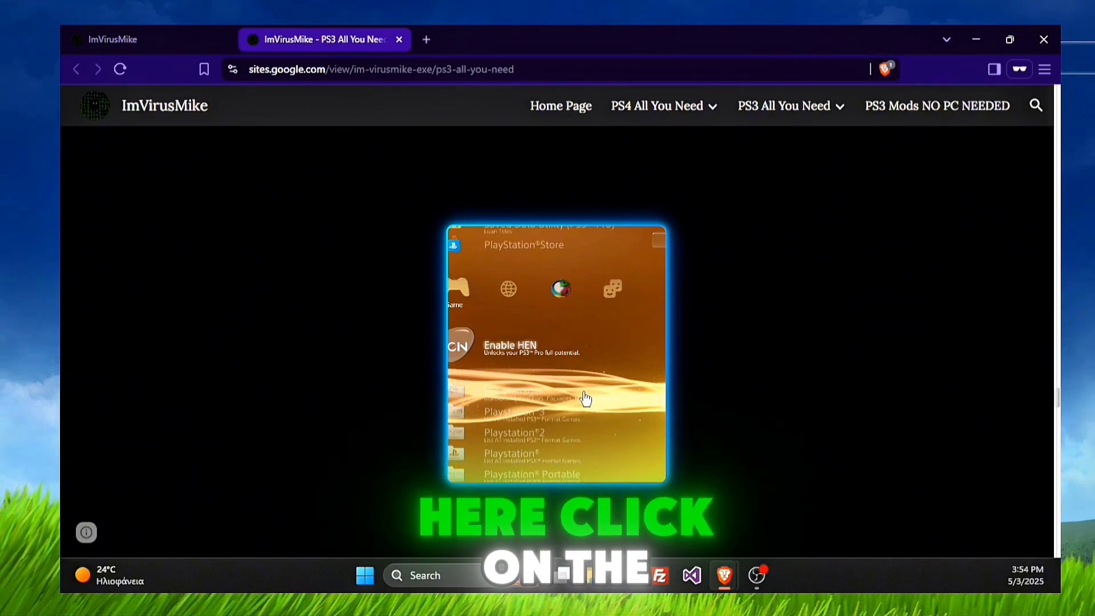
pyautogui.click(586, 399)
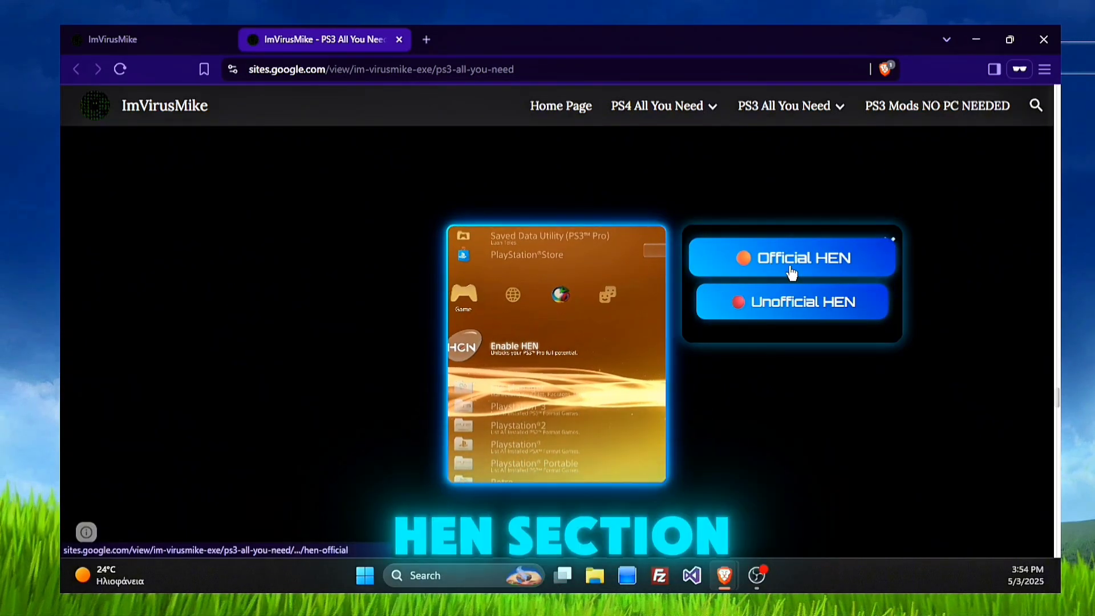
pyautogui.click(779, 262)
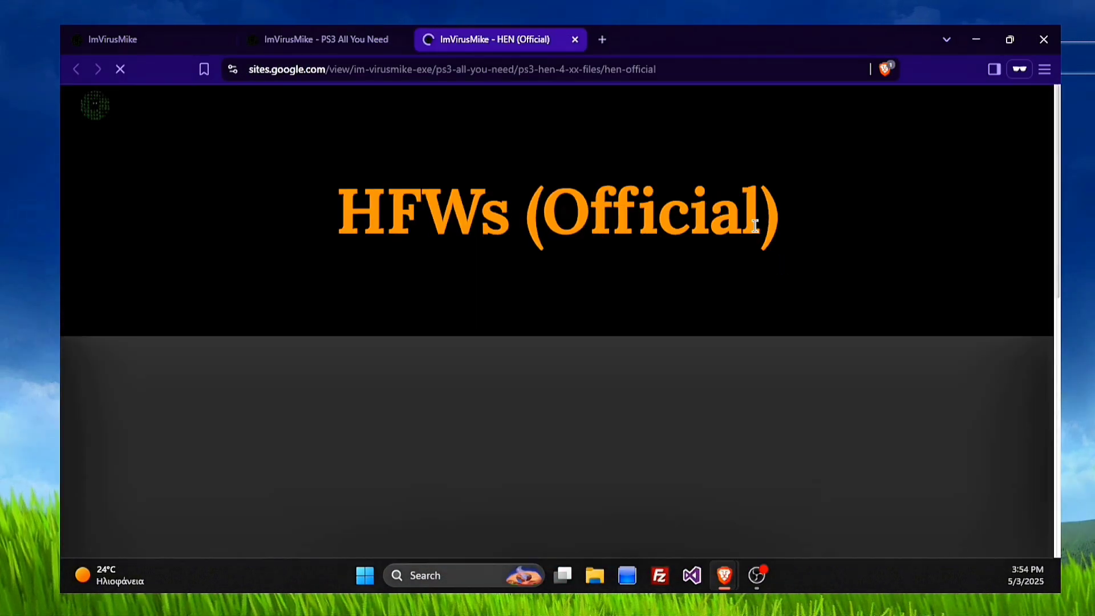
# Step: Expand the 4.92.1 HFW Link and open its MediaFire download page
pyautogui.scroll(-3, 755, 225)
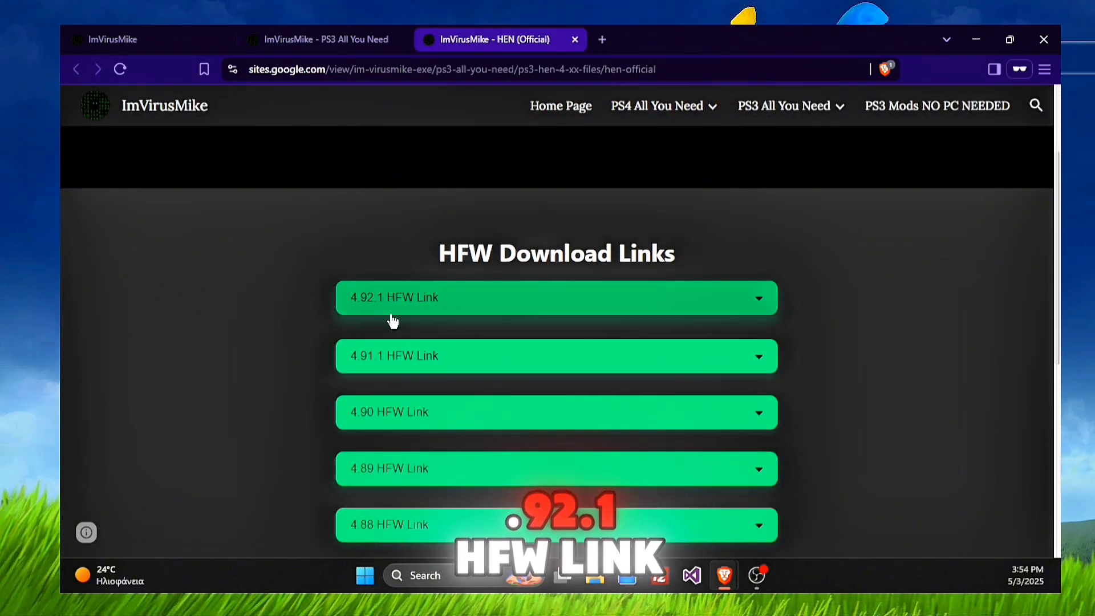
pyautogui.click(471, 308)
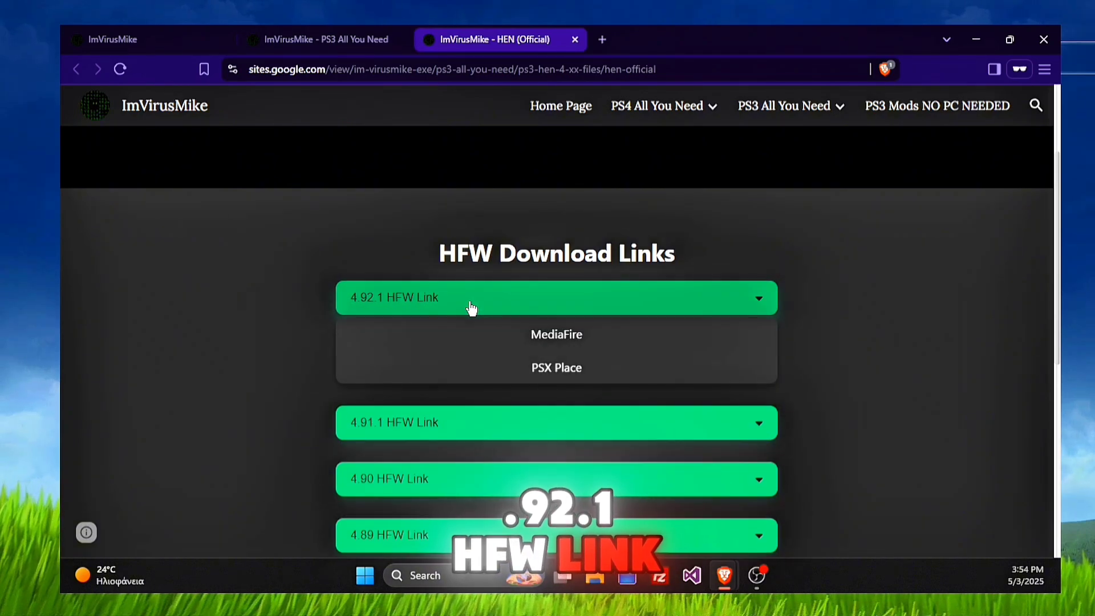
pyautogui.click(553, 342)
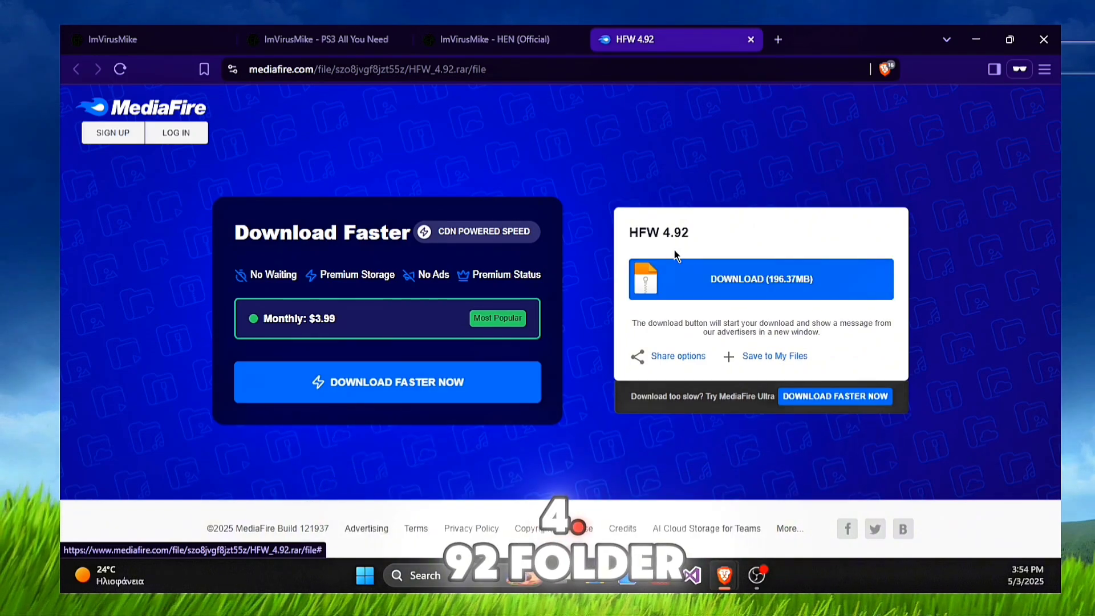
# Step: Download the 196.37 MB HFW 4.92.rar, confirm it shows Done, and close the browser
pyautogui.click(772, 283)
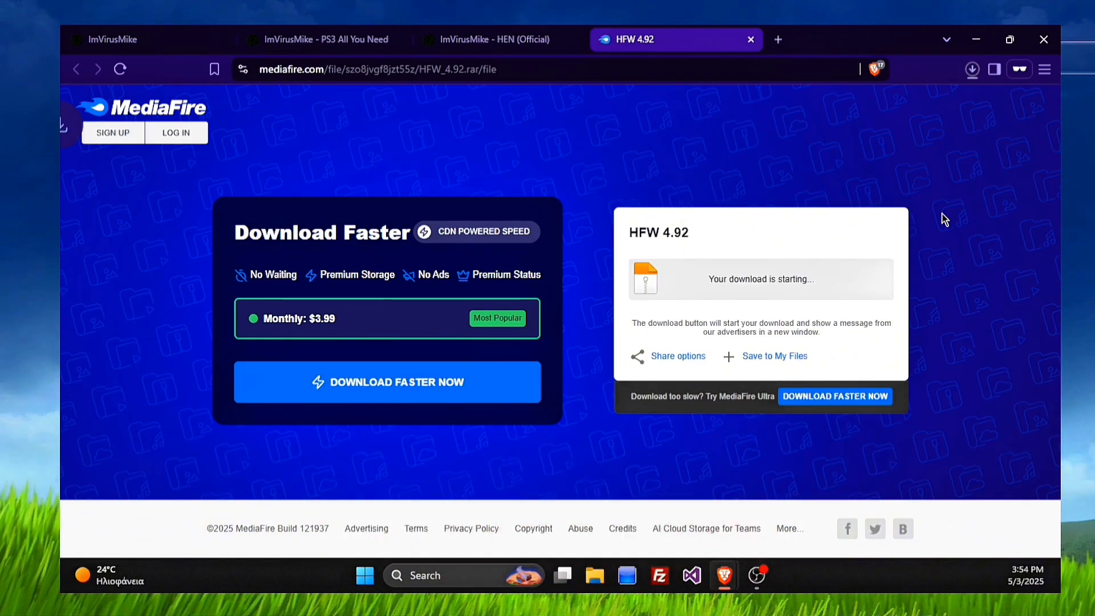
pyautogui.click(973, 74)
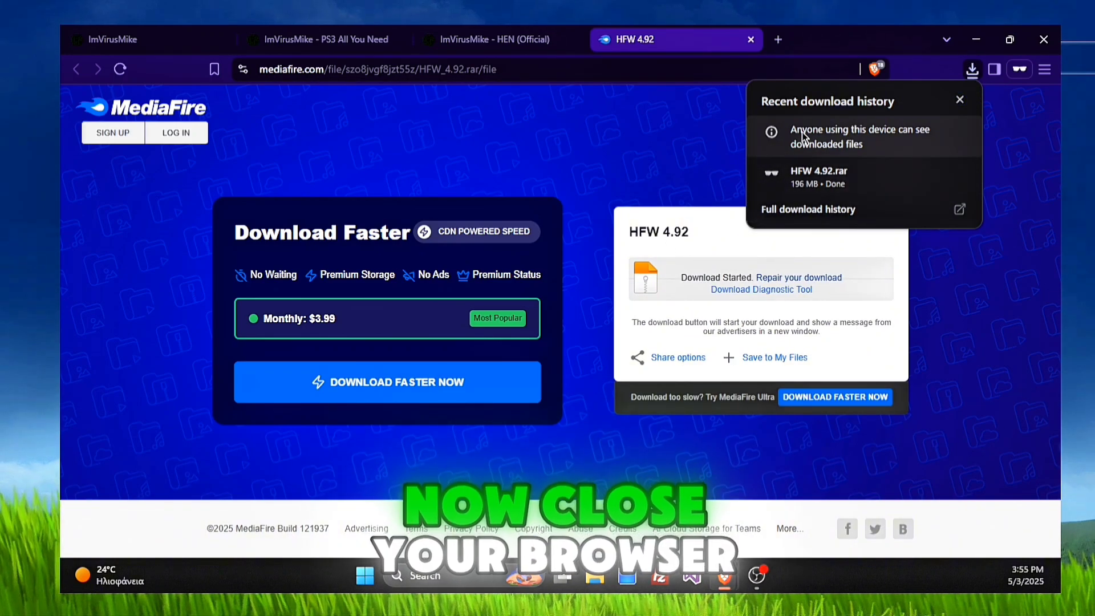
pyautogui.click(1043, 39)
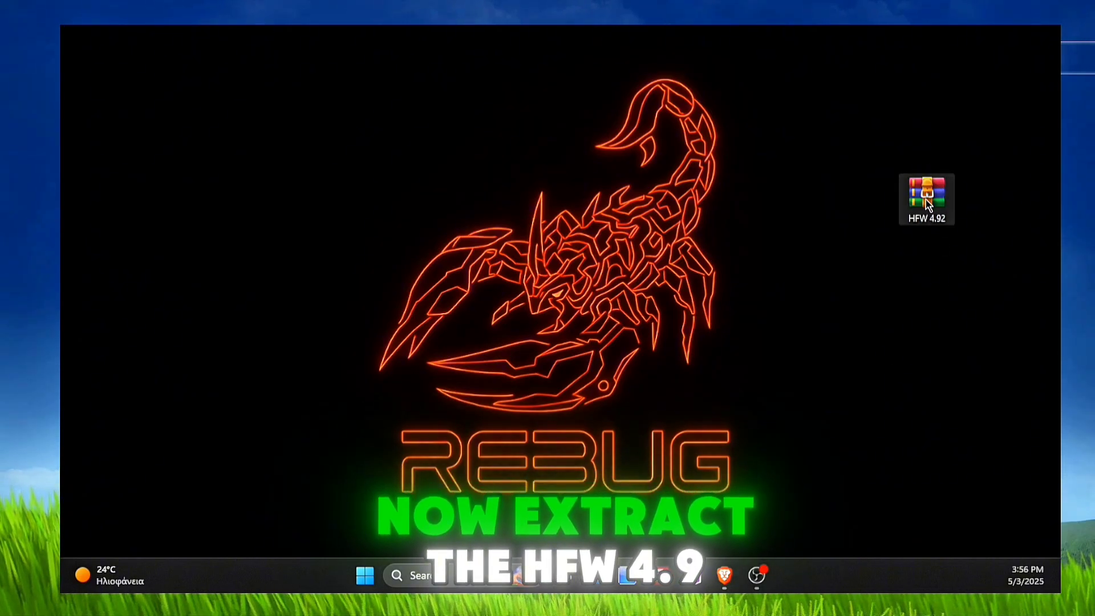
# Step: Extract the HFW 4.92 archive onto the desktop with WinRAR's Extract Here
pyautogui.rightClick(930, 216)
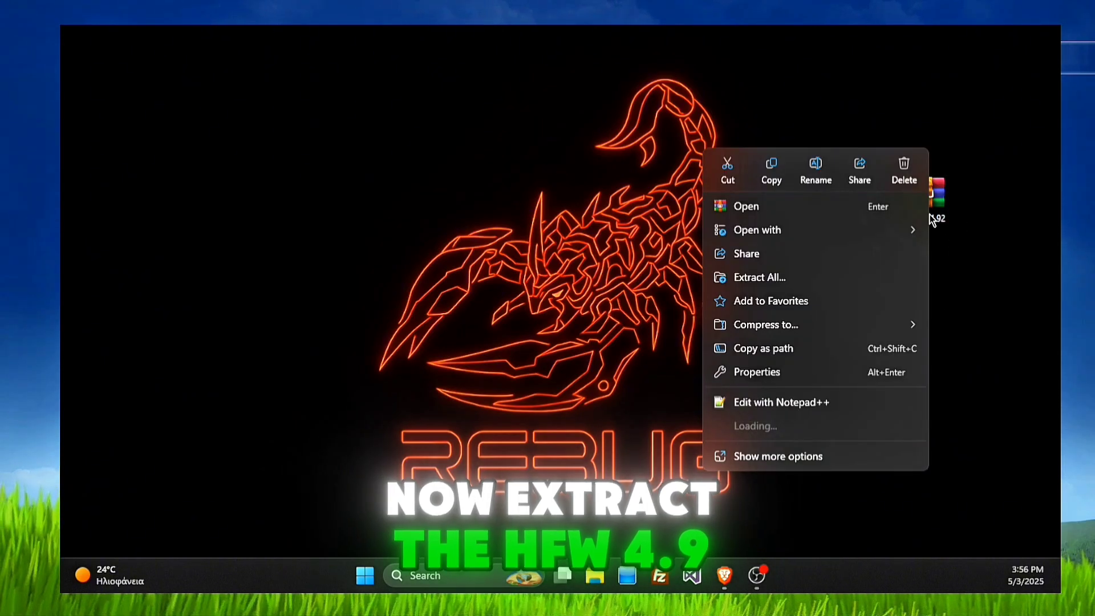
pyautogui.moveTo(752, 426)
pyautogui.click(620, 500)
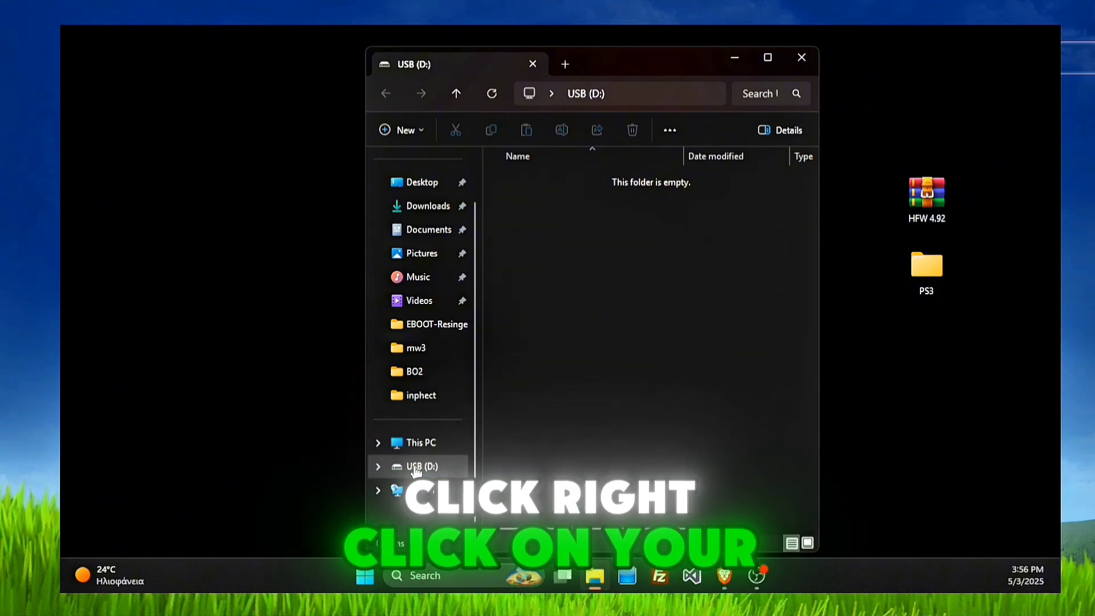
# Step: Format the USB (D:) drive as FAT32, then close the Format window
pyautogui.rightClick(416, 472)
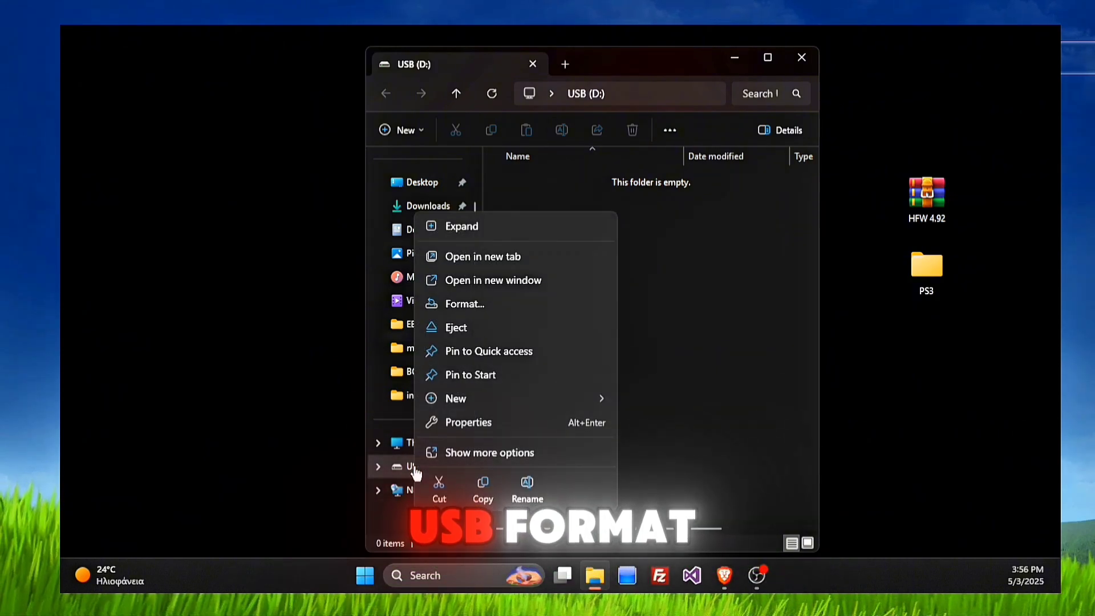
pyautogui.click(483, 306)
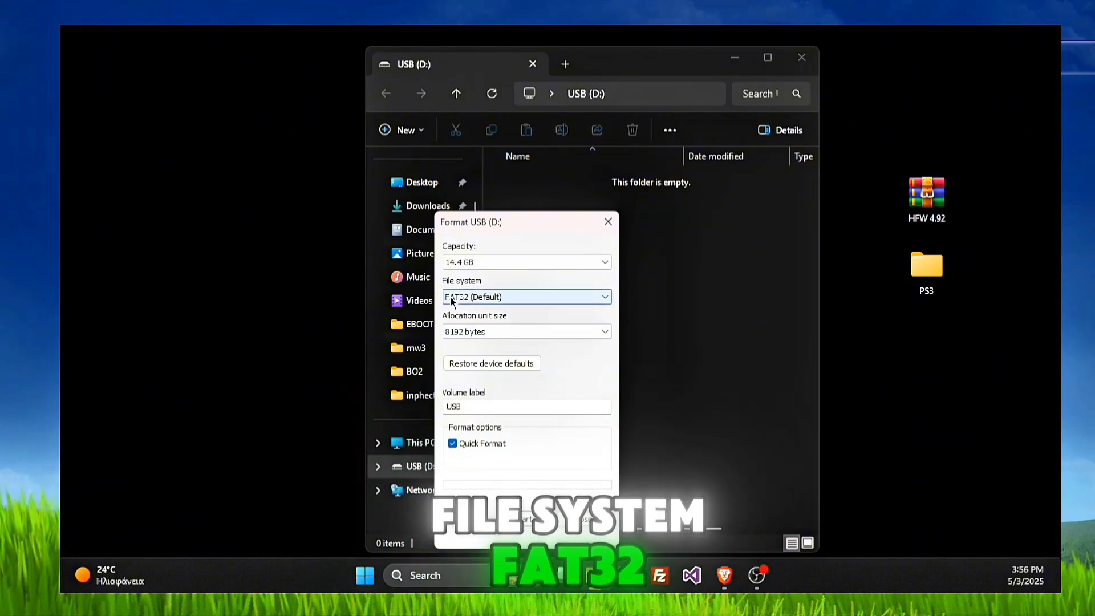
pyautogui.click(469, 299)
pyautogui.click(463, 319)
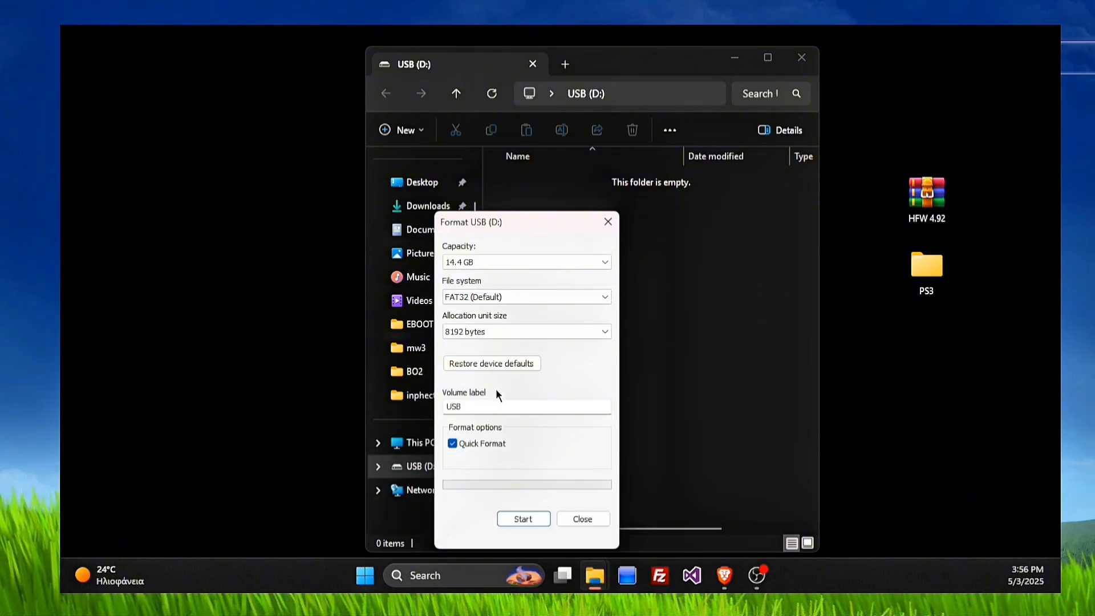
pyautogui.click(523, 519)
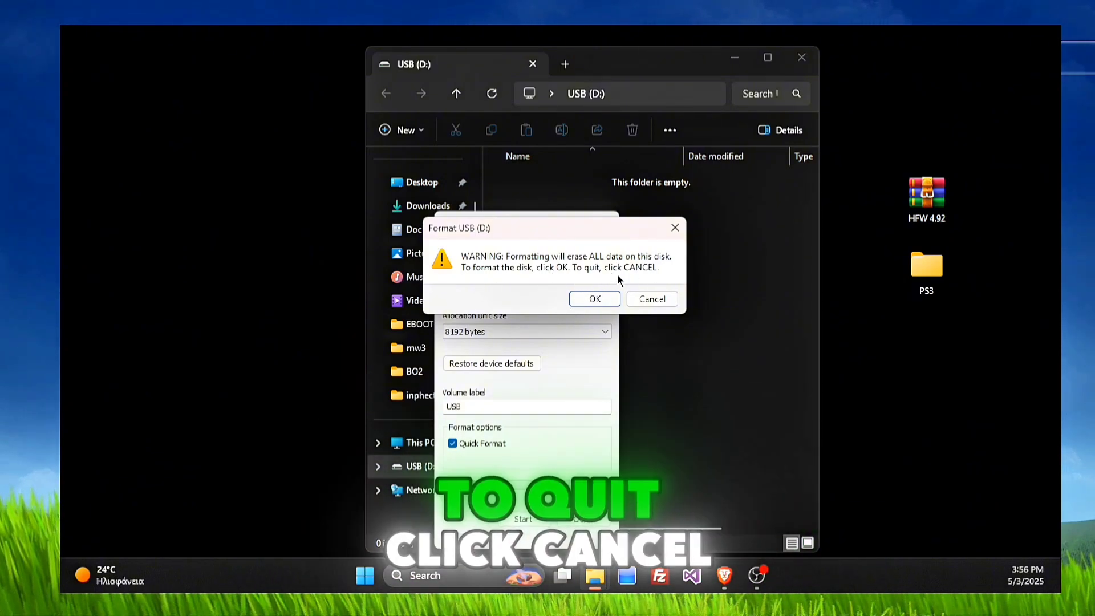
pyautogui.click(598, 299)
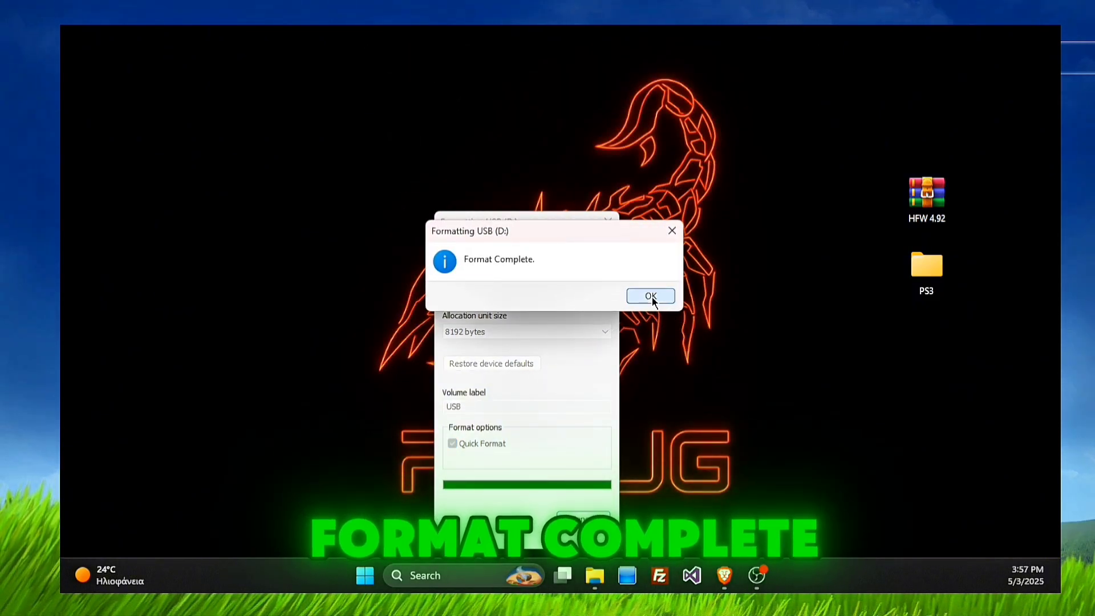
pyautogui.click(651, 296)
pyautogui.click(608, 221)
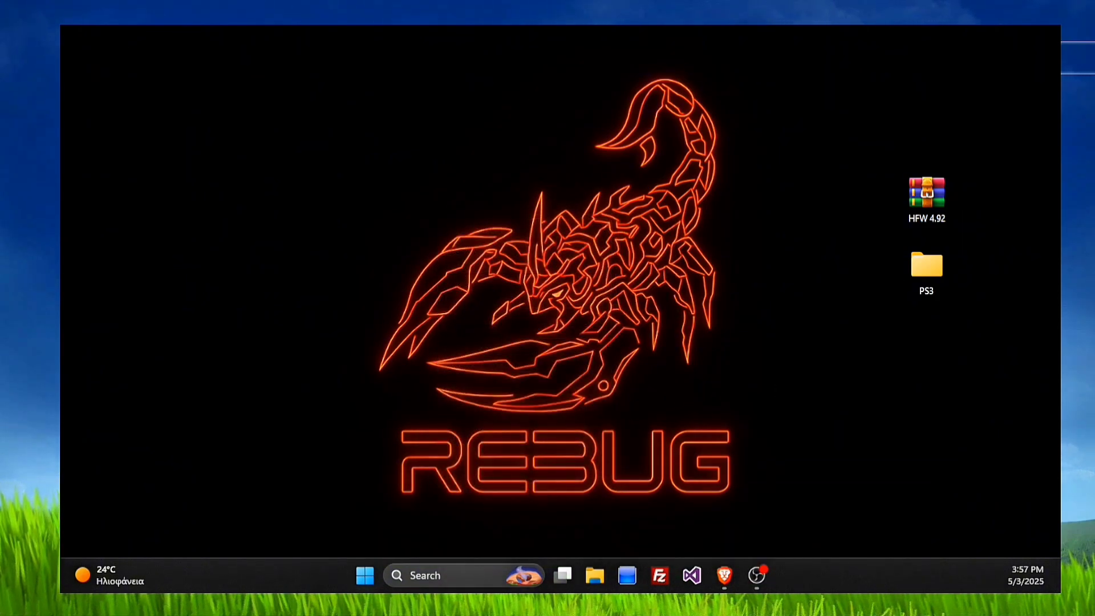
# Step: Drag the desktop PS3 folder into USB (D:), then eject the USB drive
pyautogui.press('super+e')
pyautogui.click(417, 468)
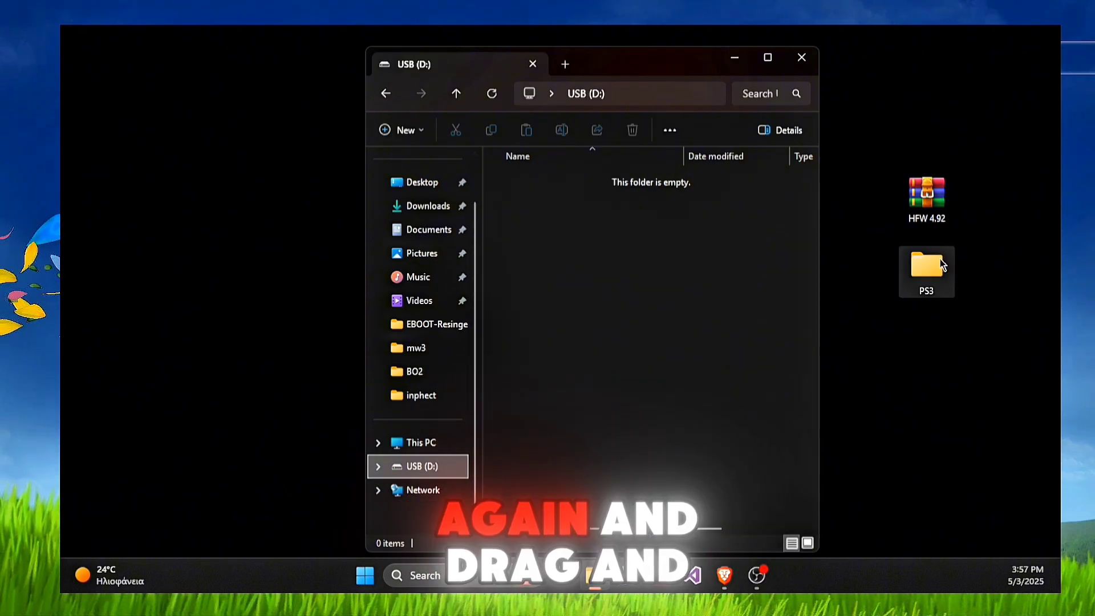
pyautogui.moveTo(940, 270); pyautogui.dragTo(631, 333)
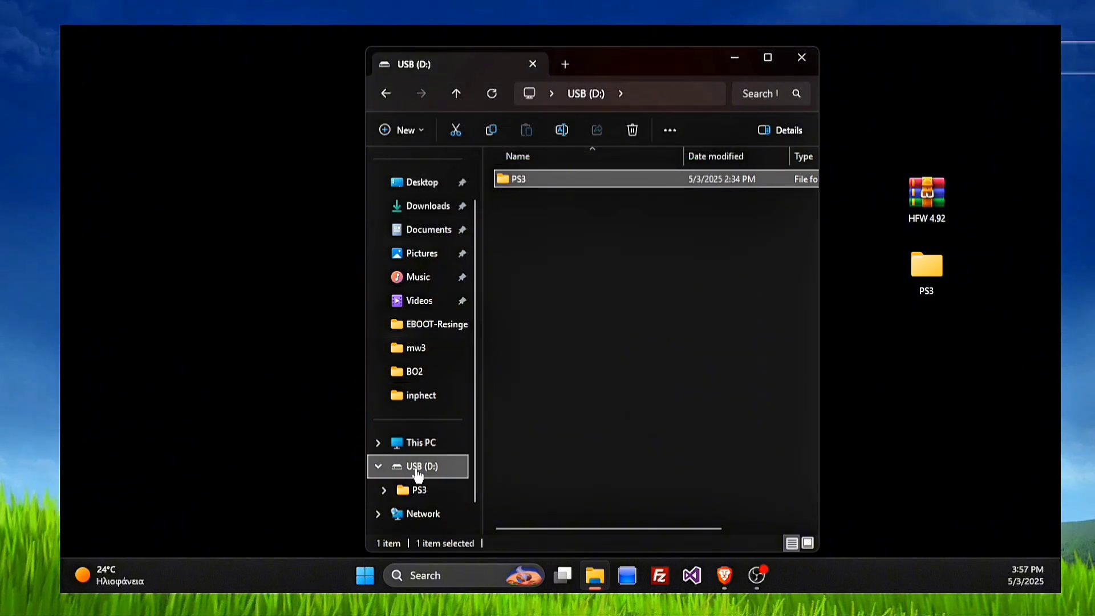
pyautogui.rightClick(418, 474)
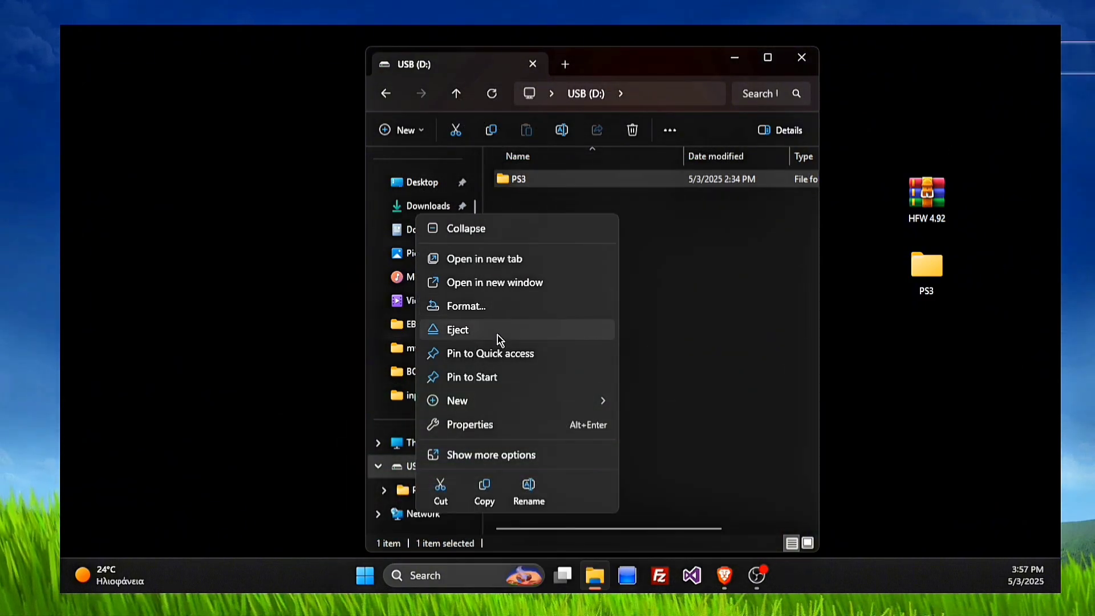
pyautogui.click(498, 336)
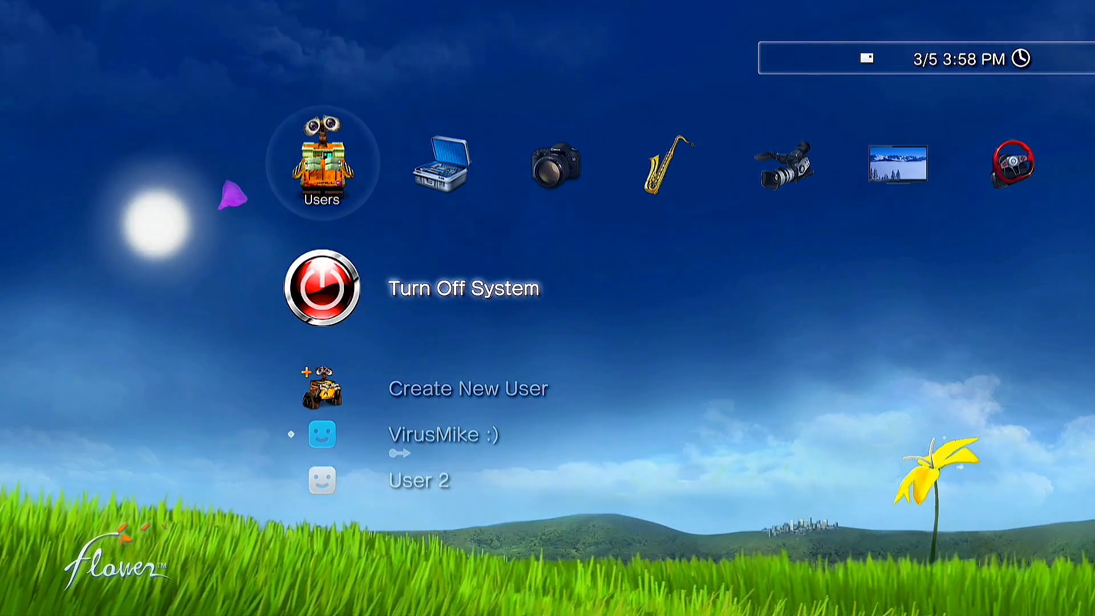
# Step: Choose Turn Off System in the Users column to shut down the PS3
pyautogui.press('Return')
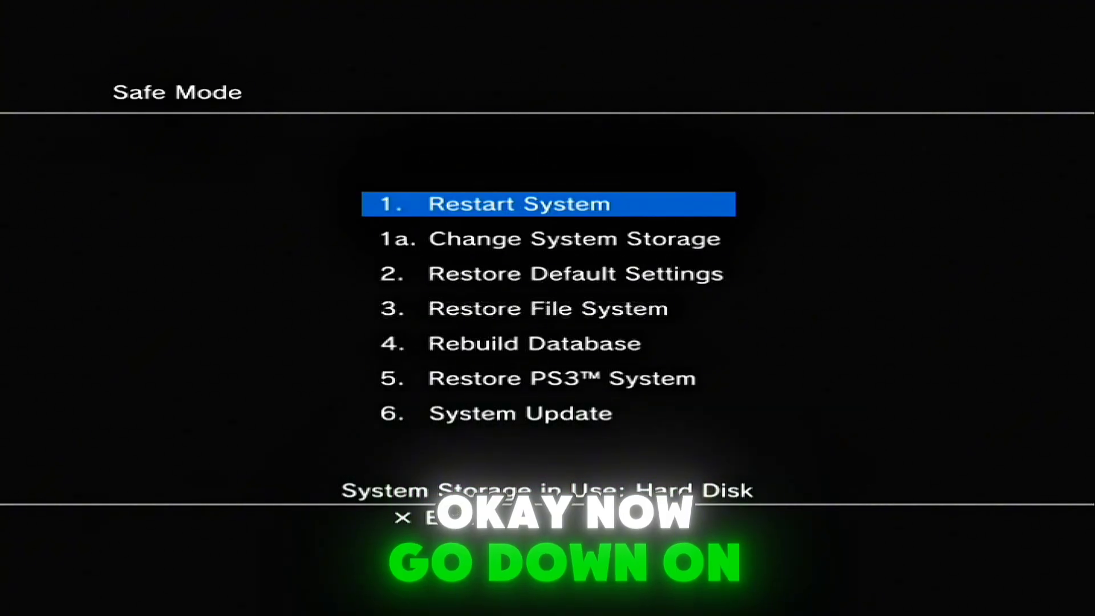
# Step: Run option 6, System Update, from the Safe Mode menu
pyautogui.press('Down')
pyautogui.press('Down')
pyautogui.press('Down')
pyautogui.press('Down')
pyautogui.press('Down')
pyautogui.press('Down')
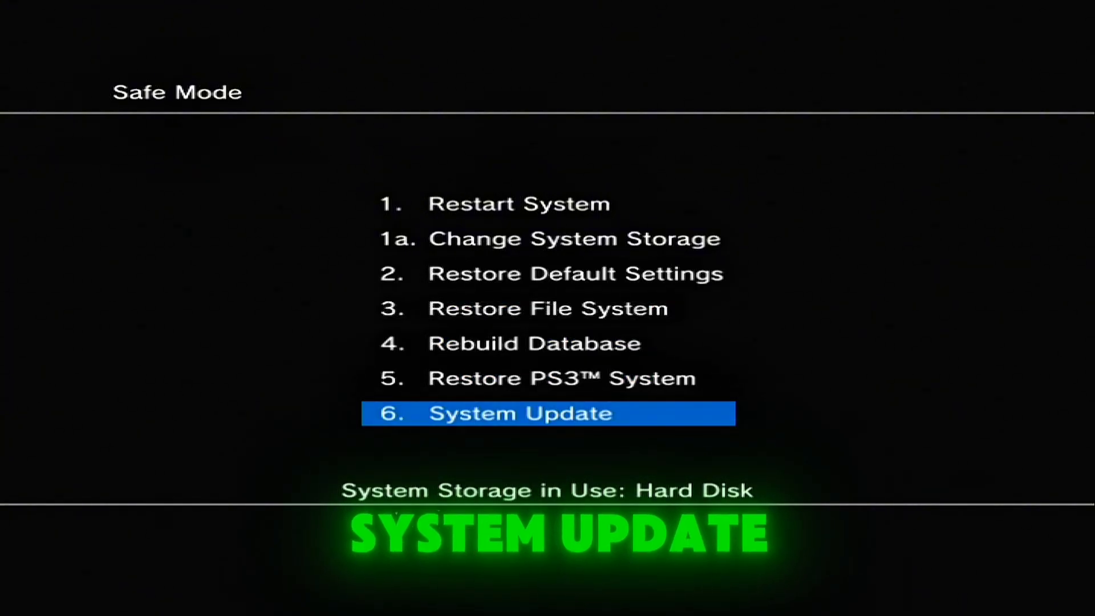
pyautogui.press('Return')
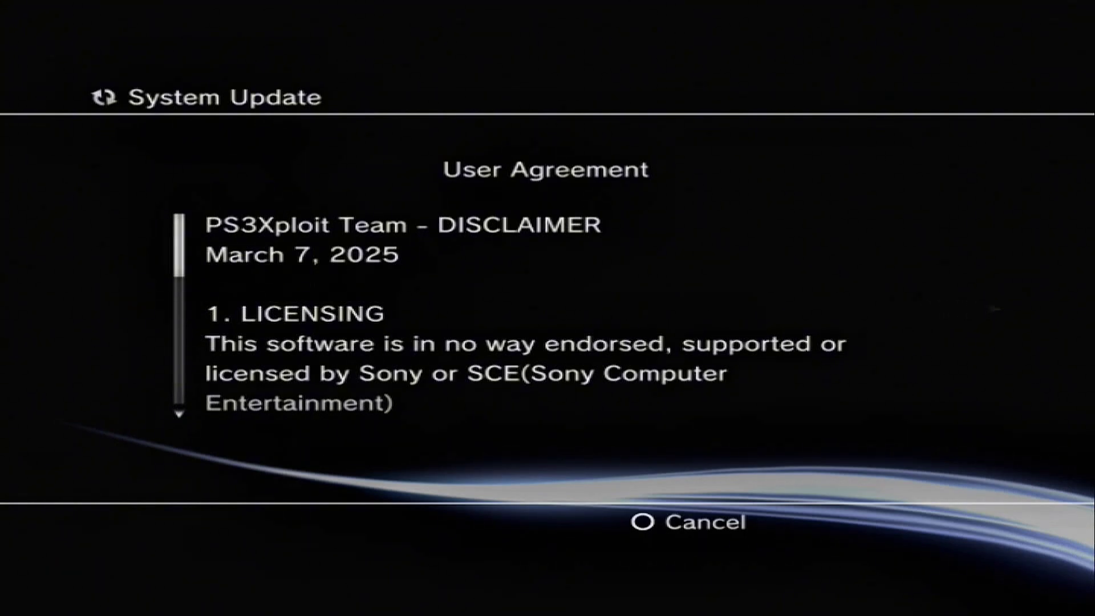
# Step: Scroll the PS3Xploit user agreement, accept it, and begin installing the HFW 4.92 update
pyautogui.scroll(-1, 562, 307)
pyautogui.scroll(-4, 561, 306)
pyautogui.scroll(-3, 561, 306)
pyautogui.scroll(-2, 561, 306)
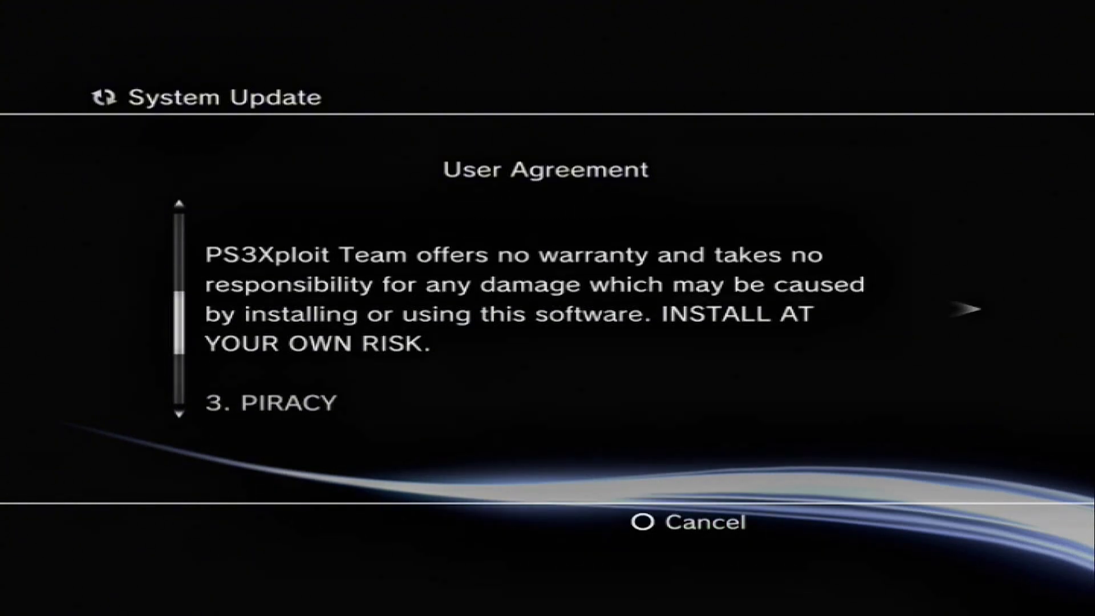
pyautogui.scroll(3, 568, 315)
pyautogui.scroll(3, 568, 315)
pyautogui.press('Right')
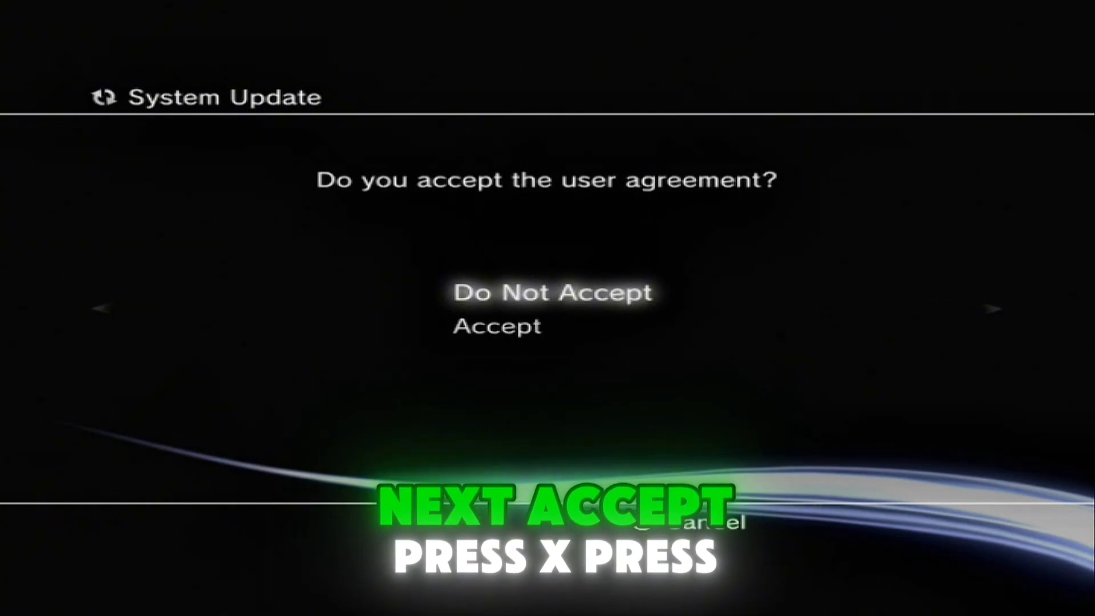
pyautogui.press('Down')
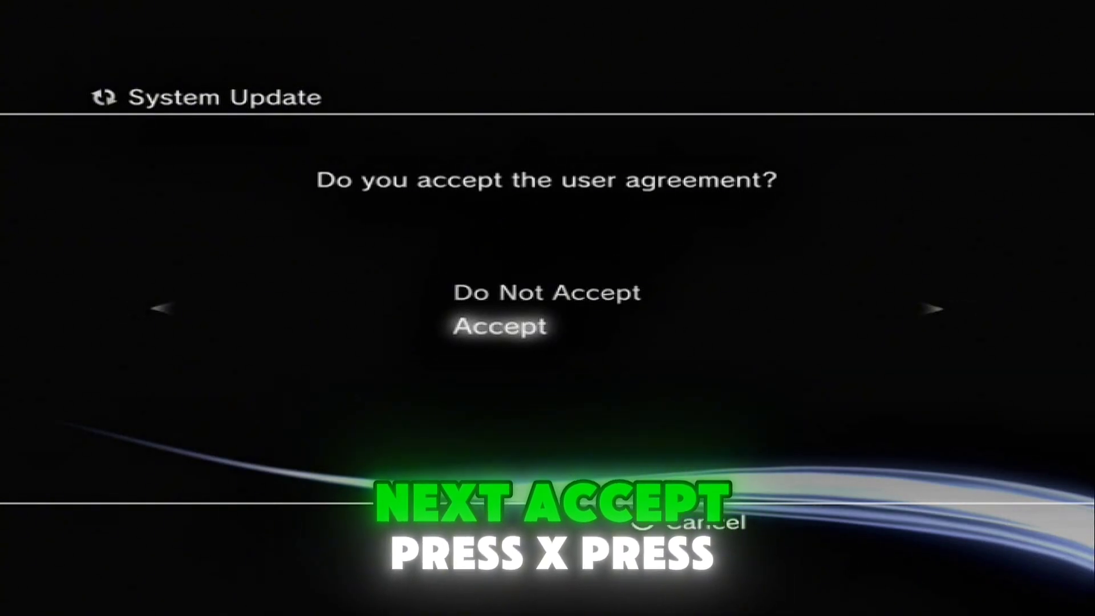
pyautogui.press('Return')
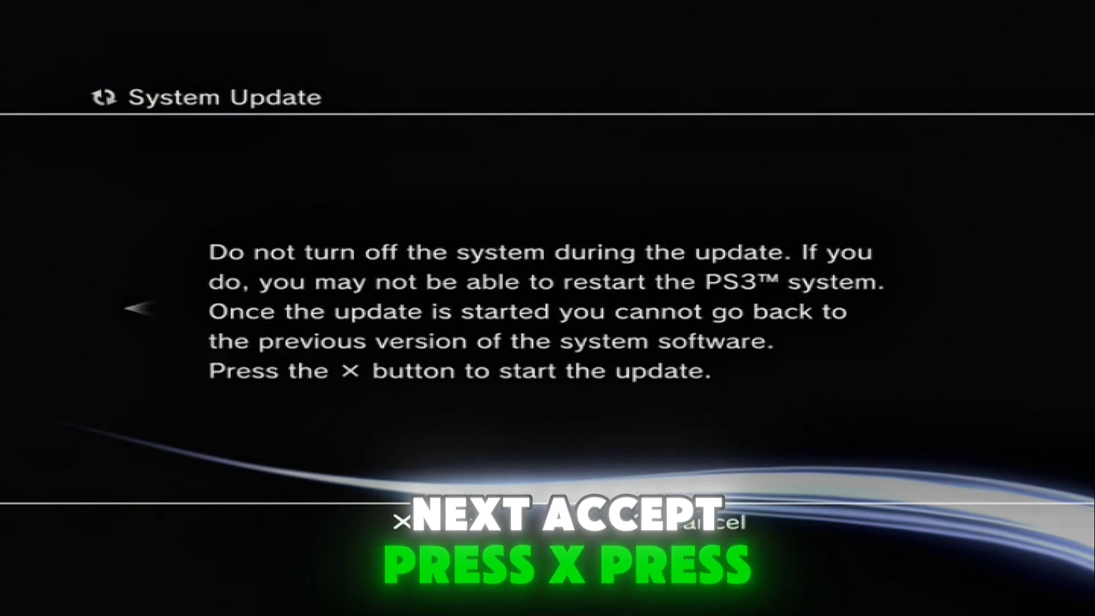
pyautogui.press('Return')
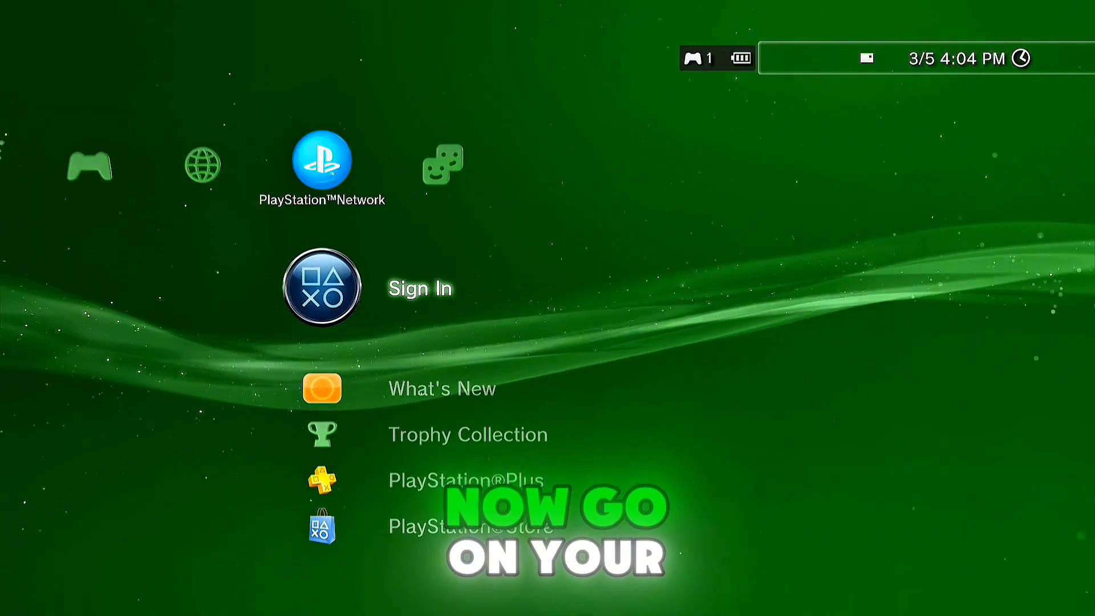
# Step: Search 'virusmike' via Network > Internet Search and open ImVirusMike's PS3 Easy Access Section
pyautogui.press('Left')
pyautogui.press('Down')
pyautogui.press('Return')
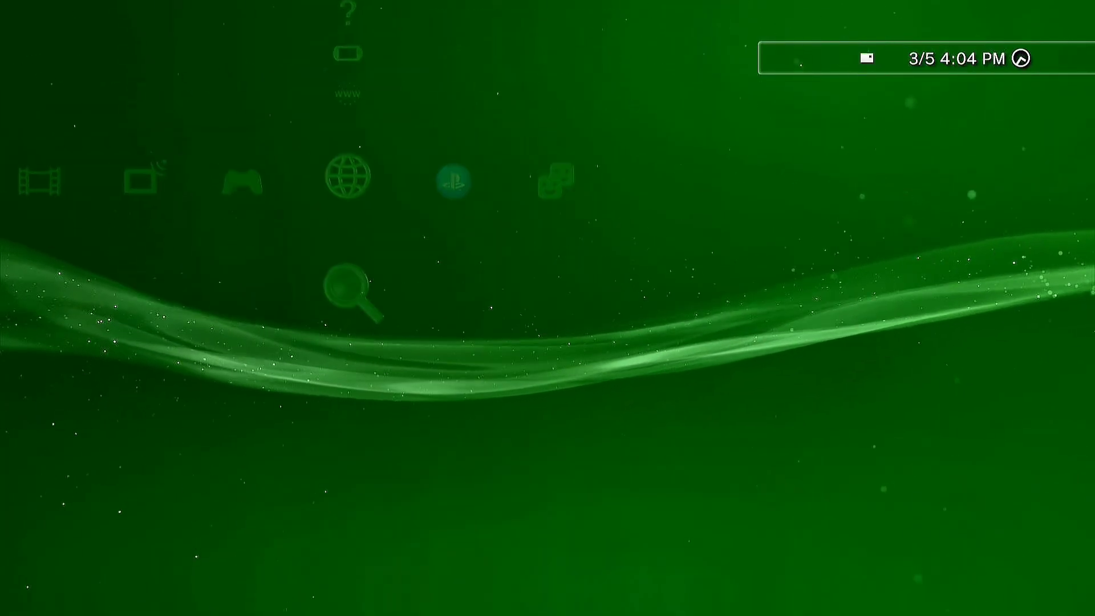
pyautogui.write('virusmike')
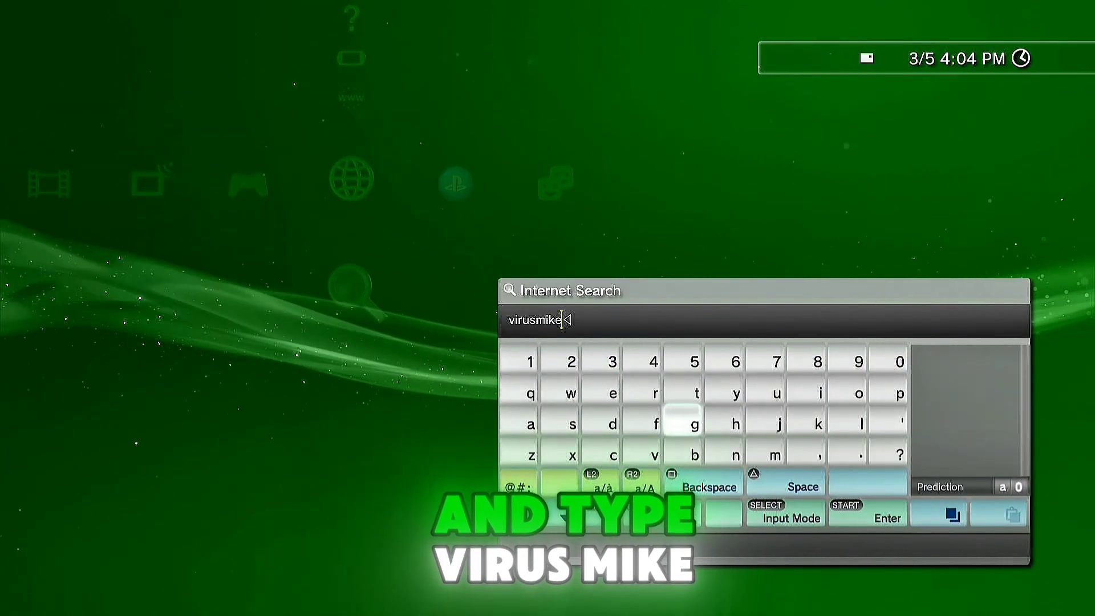
pyautogui.press('Return')
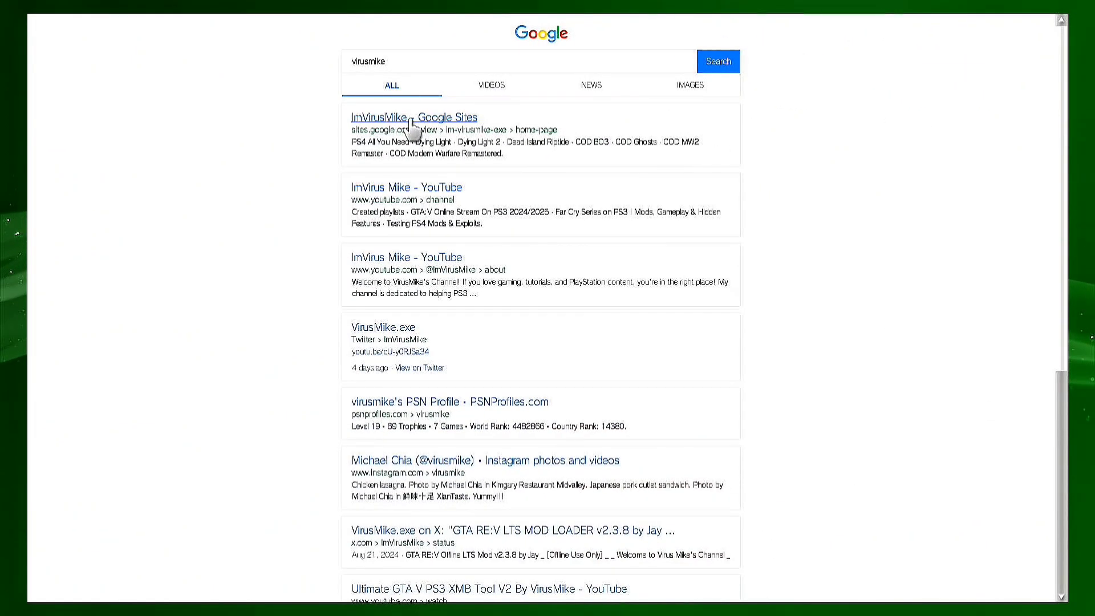
pyautogui.click(412, 121)
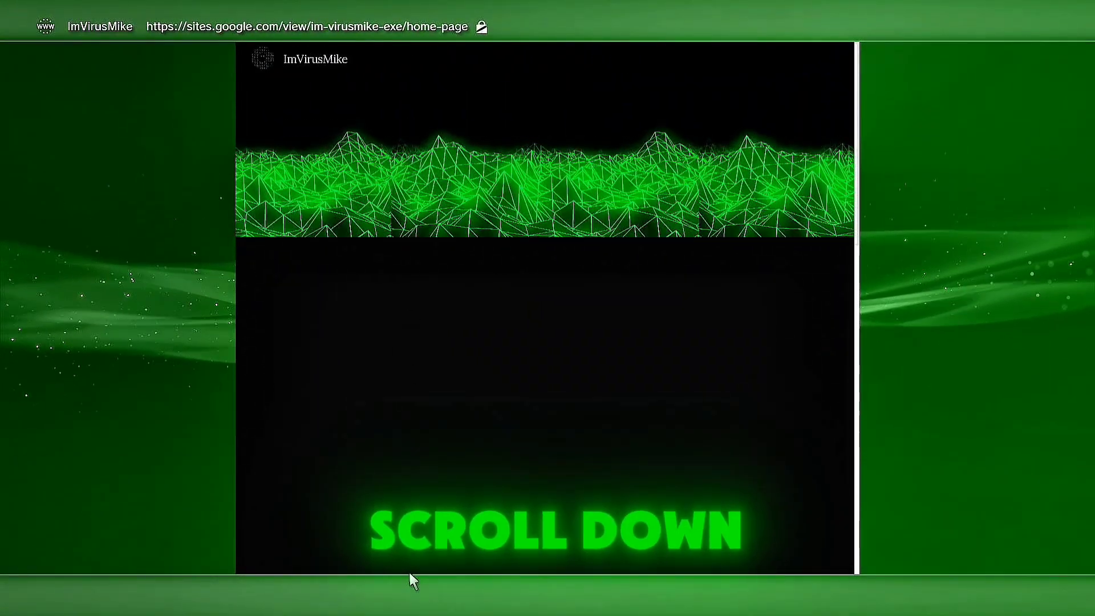
pyautogui.scroll(-5, 413, 580)
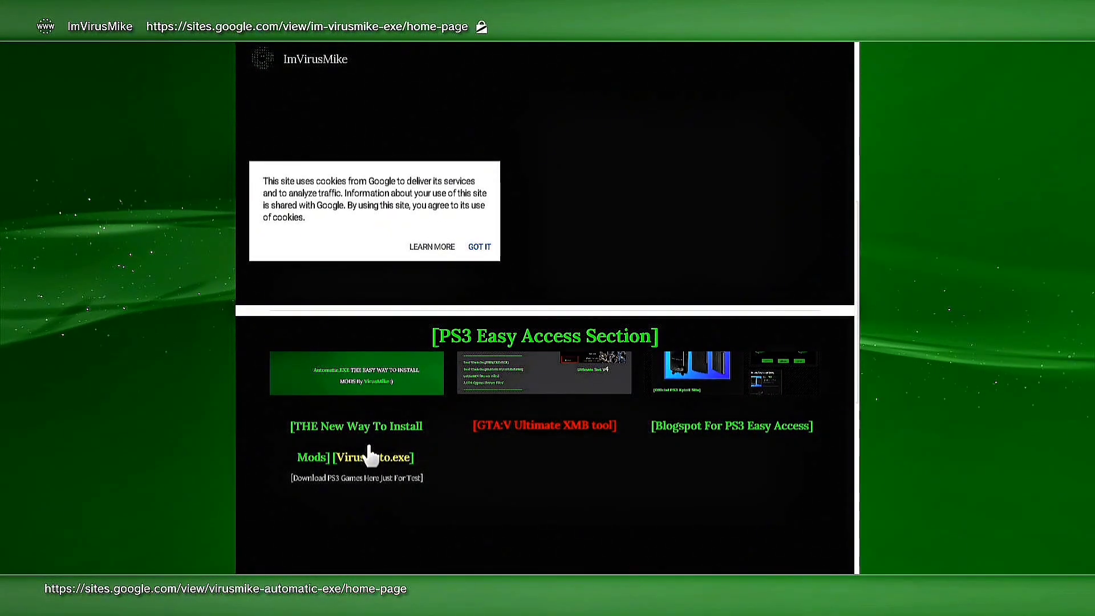
# Step: Open the Automatic.EXE mods page link and switch to its browser window
pyautogui.click(370, 457)
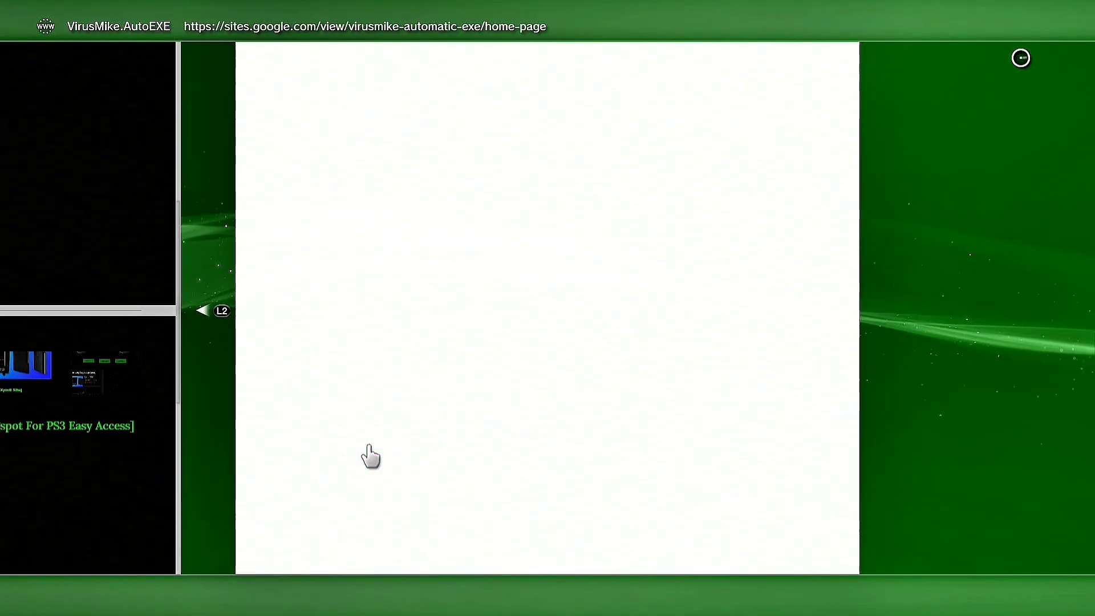
pyautogui.hotkey('ctrl', 'shift', 'Tab')
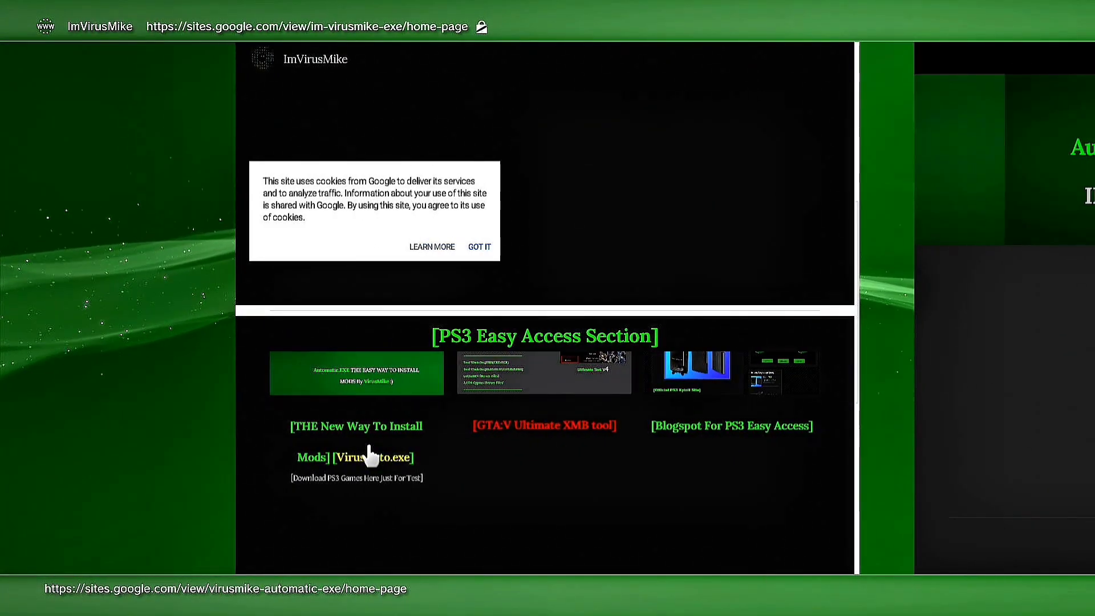
pyautogui.hotkey('ctrl', 'Tab')
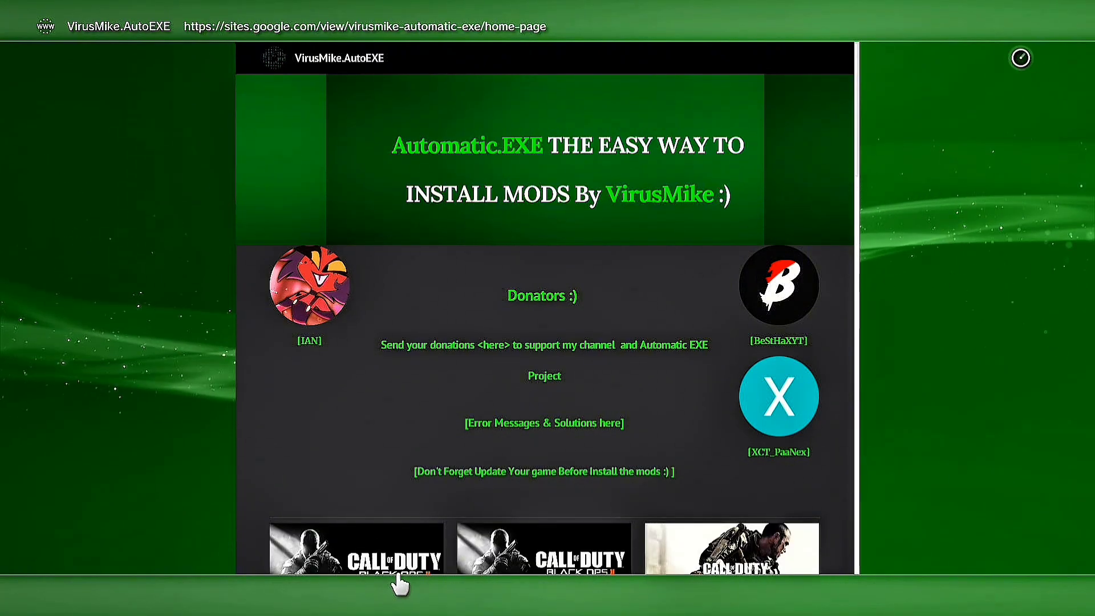
# Step: Scroll down the Automatic.EXE page and open its Jailbreak Your Console page
pyautogui.scroll(-2, 483, 574)
pyautogui.scroll(-2, 486, 581)
pyautogui.scroll(-3, 486, 581)
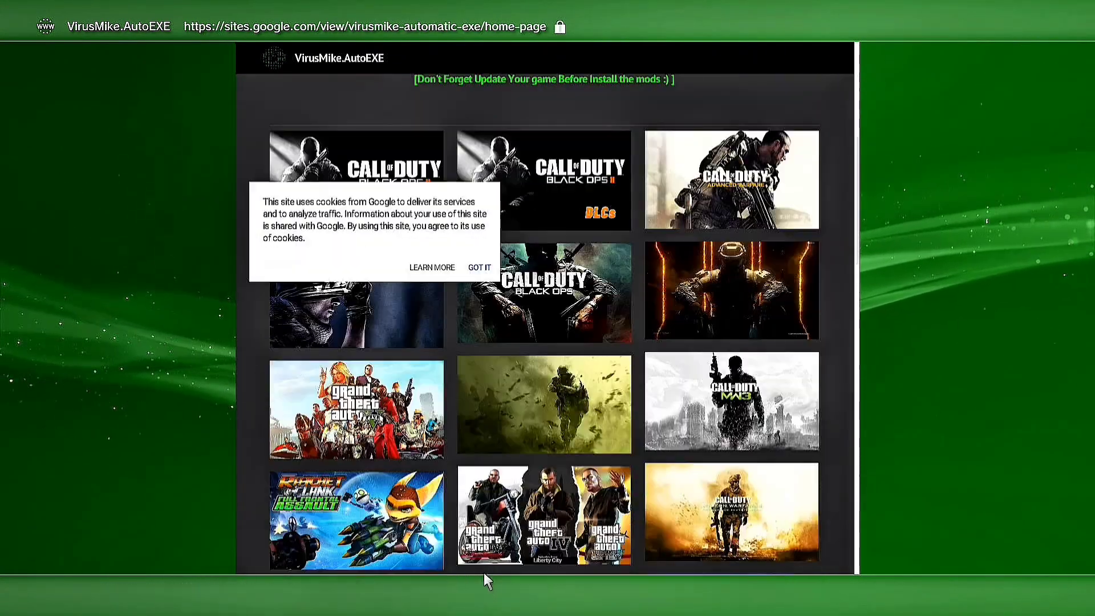
pyautogui.scroll(-1, 486, 581)
pyautogui.scroll(-4, 486, 582)
pyautogui.scroll(-1, 486, 581)
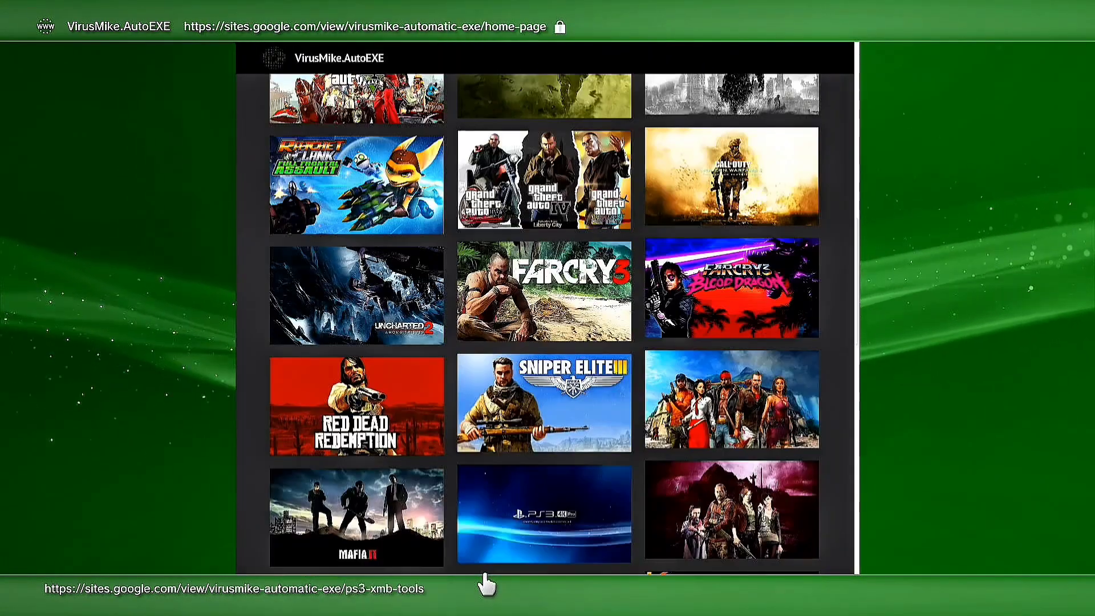
pyautogui.scroll(-1, 485, 579)
pyautogui.scroll(-2, 483, 575)
pyautogui.scroll(-3, 484, 573)
pyautogui.scroll(-2, 507, 524)
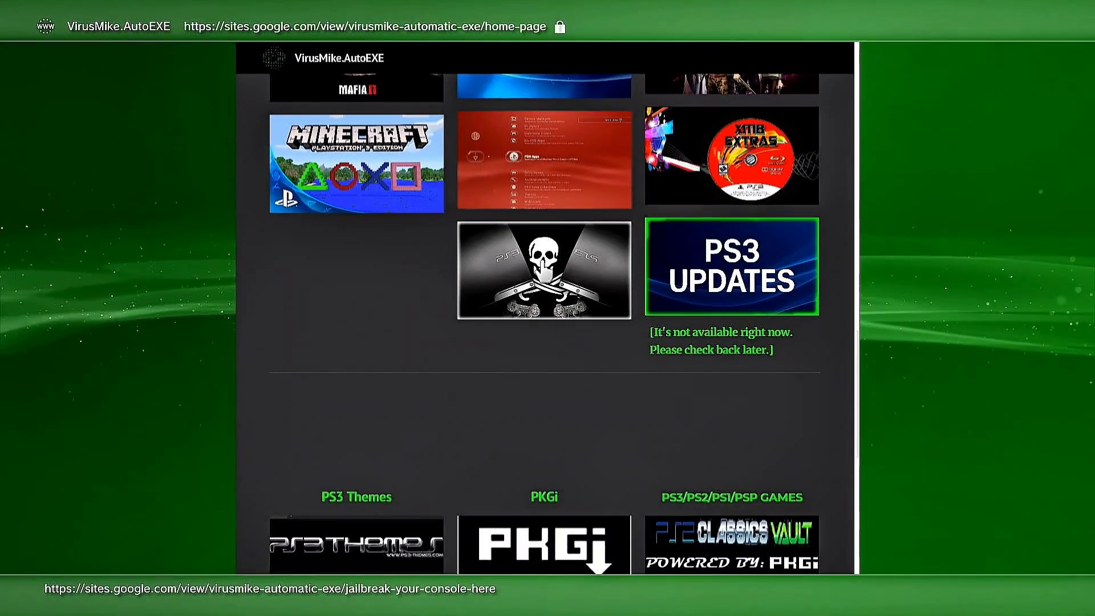
pyautogui.click(542, 270)
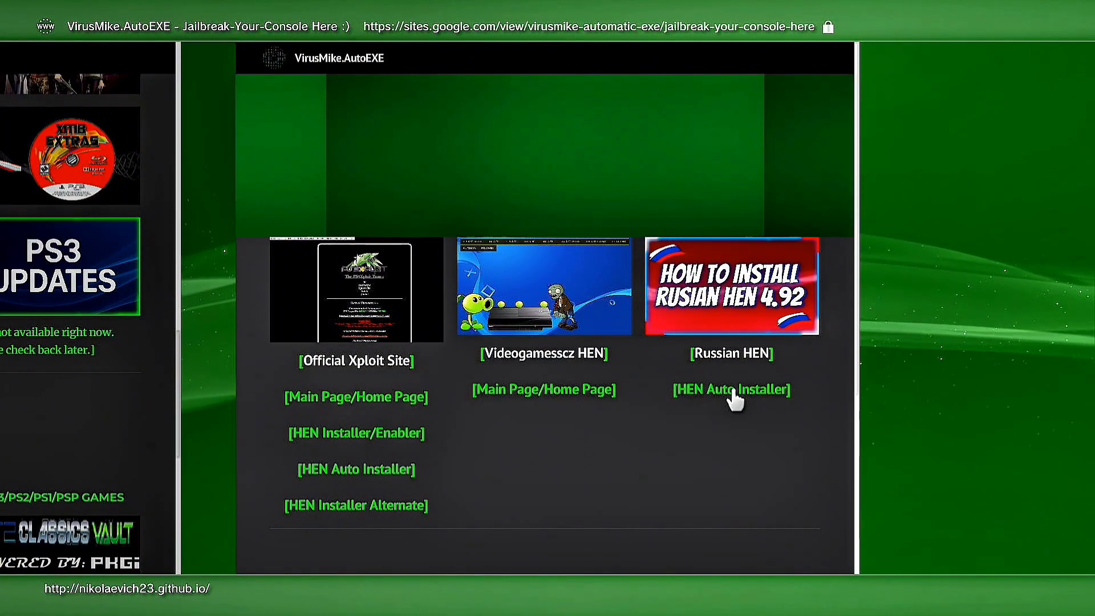
# Step: Open the HEN Auto Installer page, dismiss the PS3HEN.p3t download notice and view the page
pyautogui.click(731, 392)
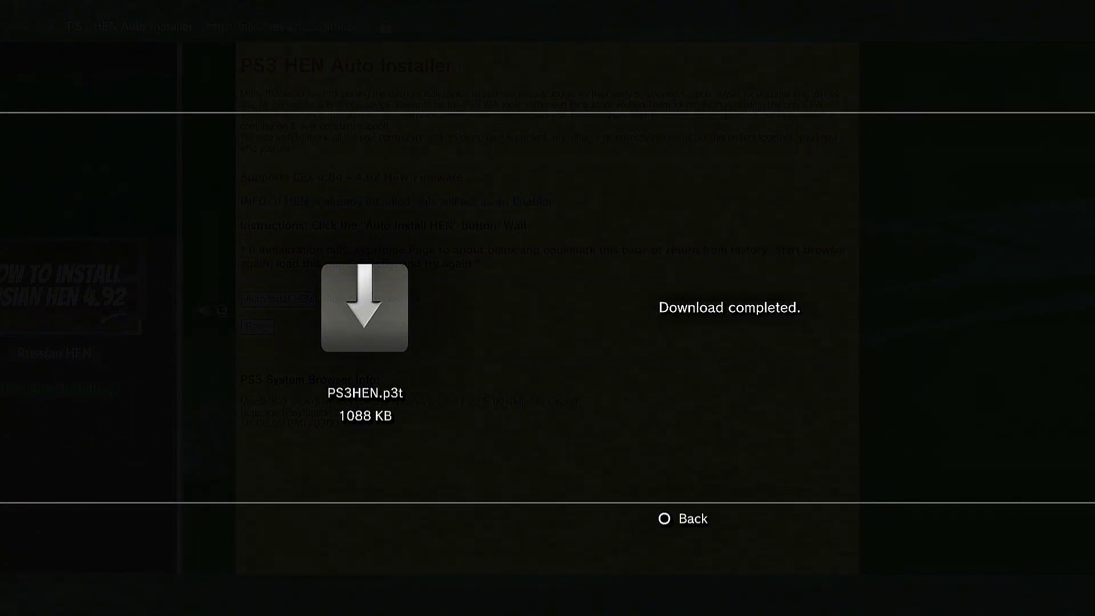
pyautogui.press('Escape')
pyautogui.press('Escape')
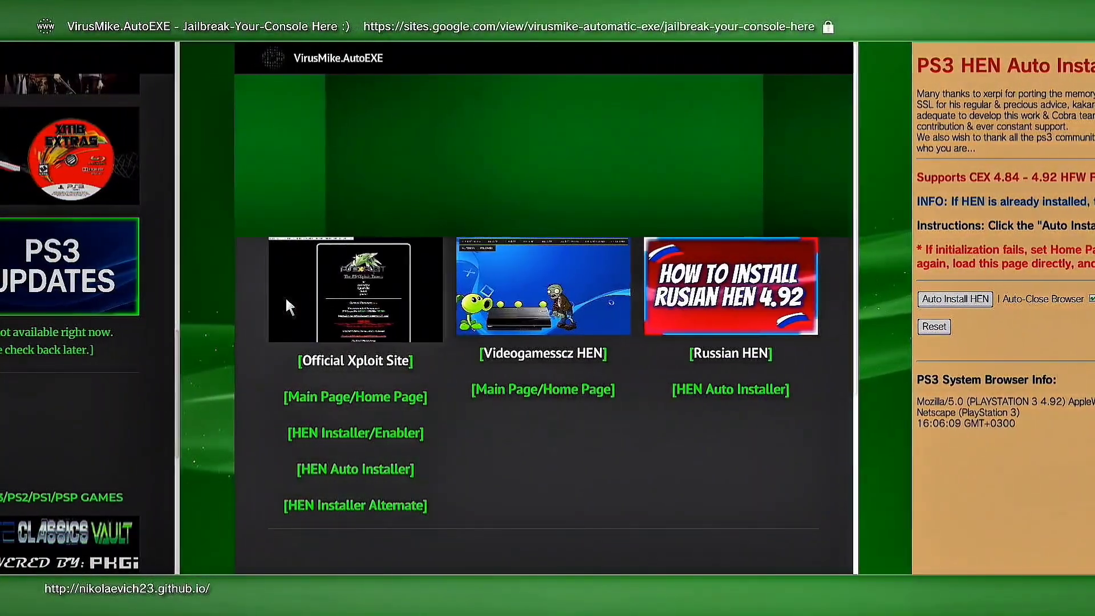
pyautogui.press('Return')
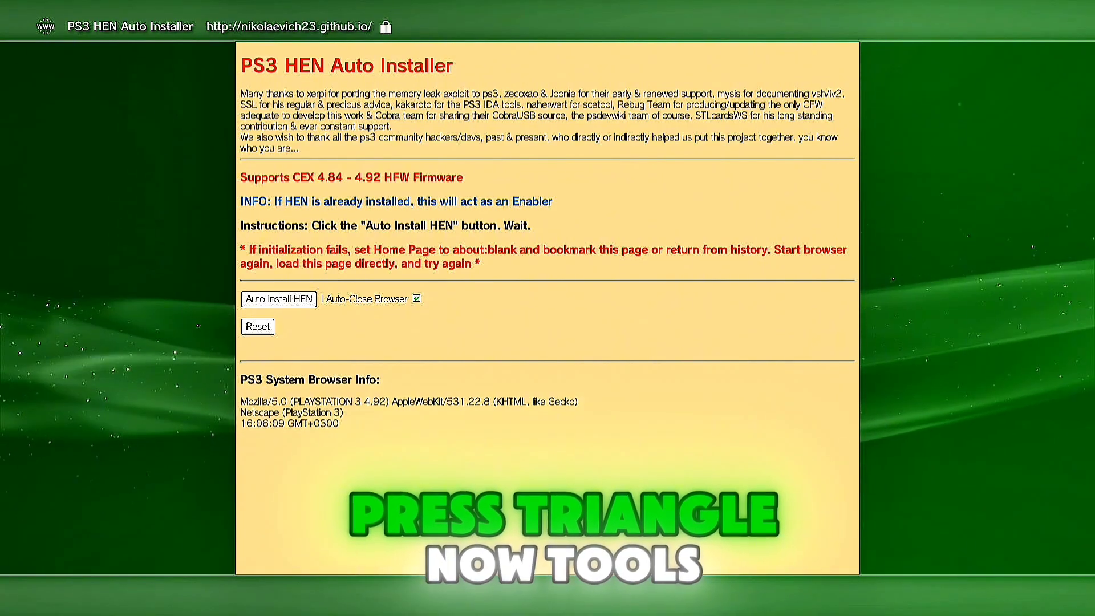
# Step: Set the current HEN Auto Installer page as the browser home page, then close the browser
pyautogui.press('Menu')
pyautogui.press('Up')
pyautogui.press('Up')
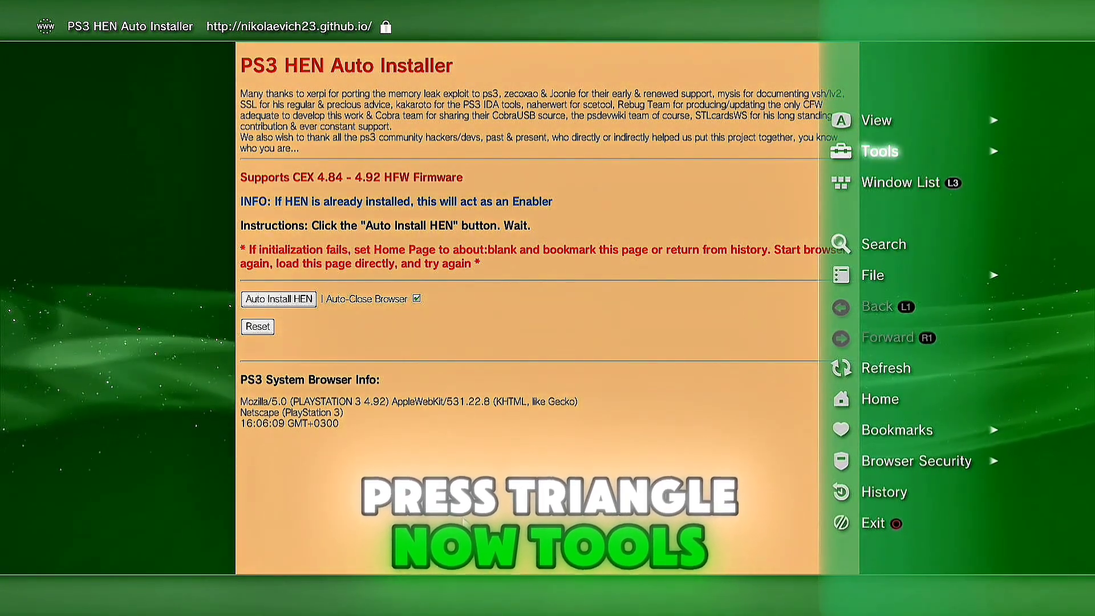
pyautogui.press('Right')
pyautogui.press('Down')
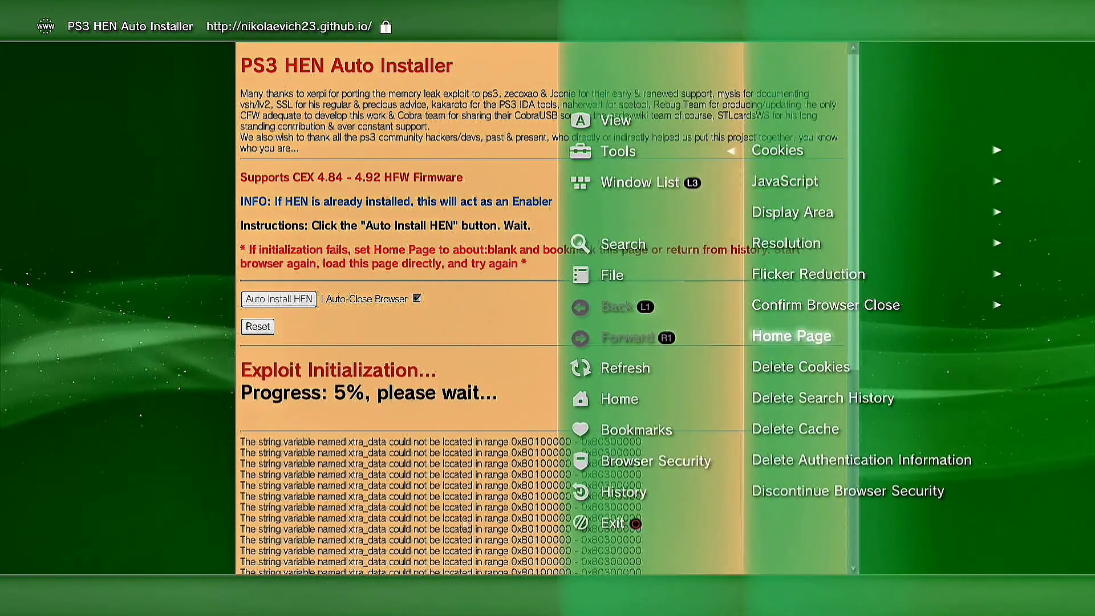
pyautogui.press('Return')
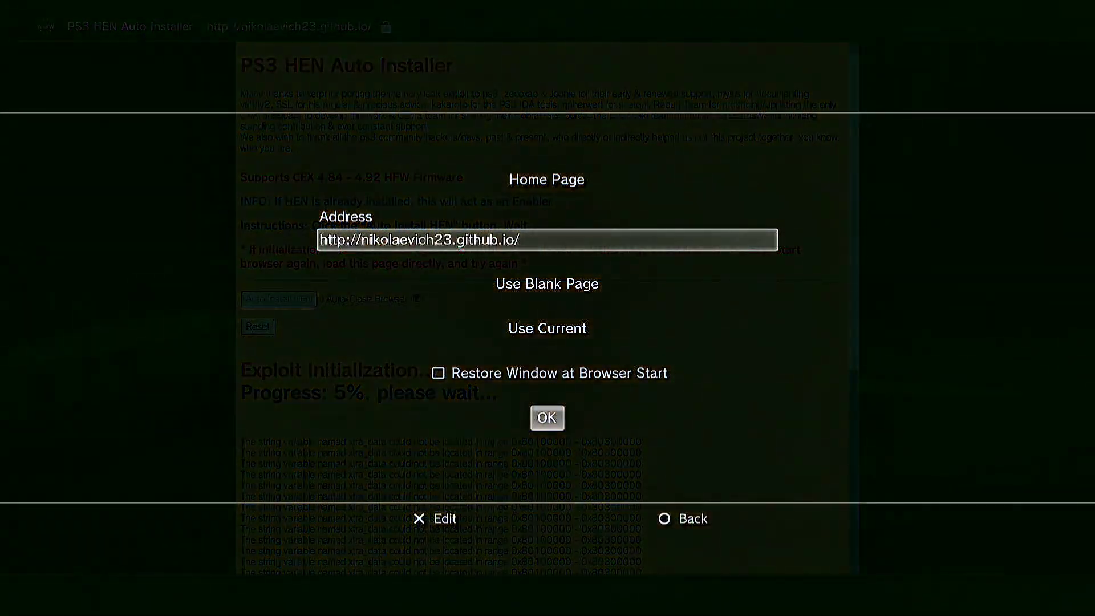
pyautogui.press('Down')
pyautogui.press('Down')
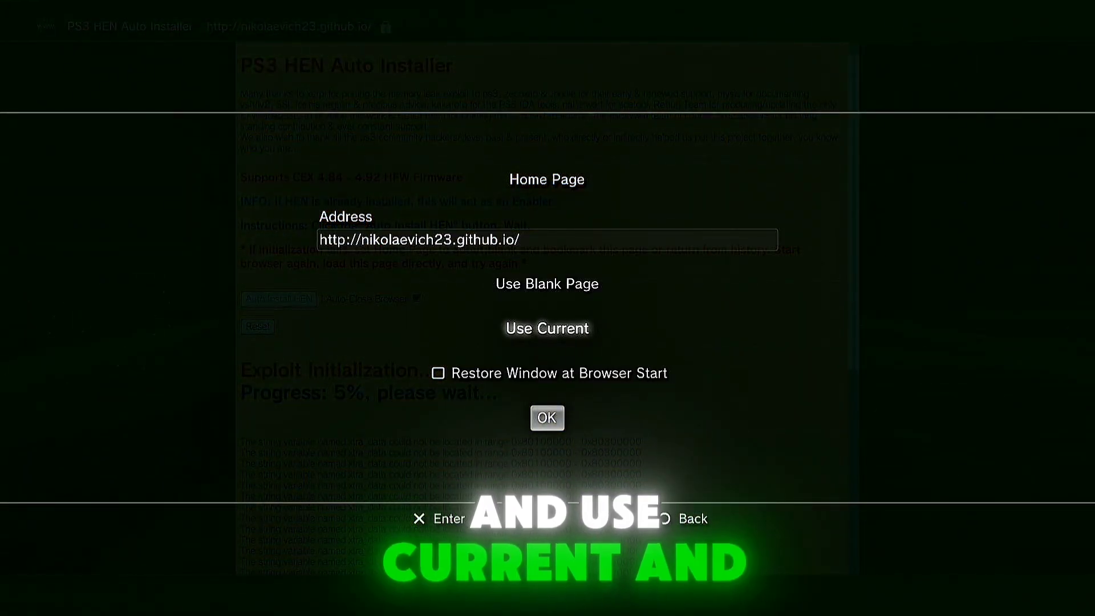
pyautogui.press('Down')
pyautogui.press('Down')
pyautogui.press('Return')
pyautogui.press('Escape')
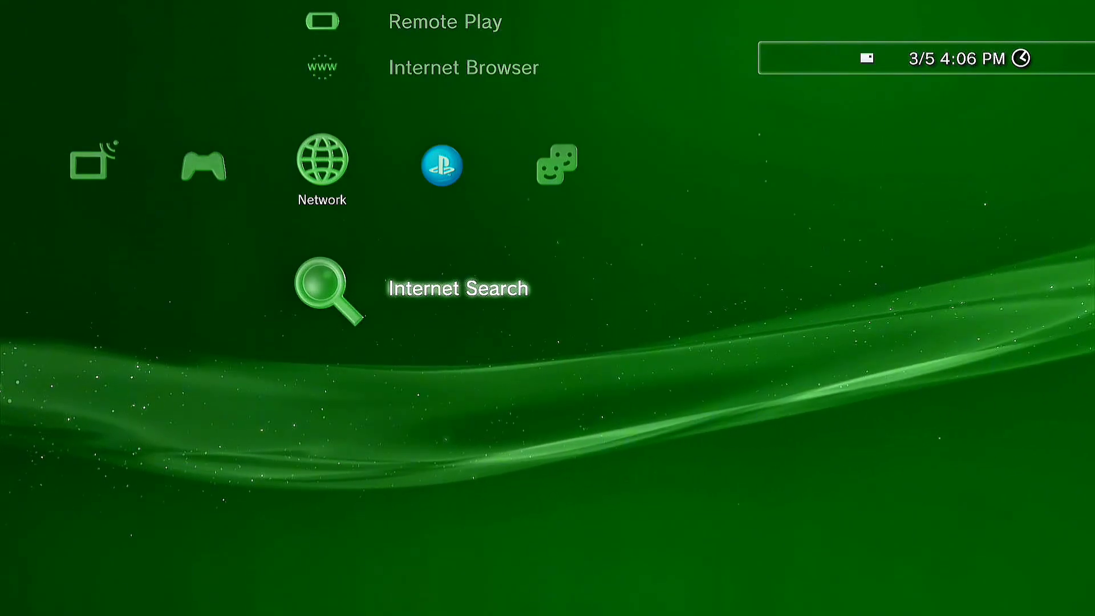
# Step: Relaunch the Internet Browser and overwrite the saved PS3HEN.p3t file
pyautogui.press('Up')
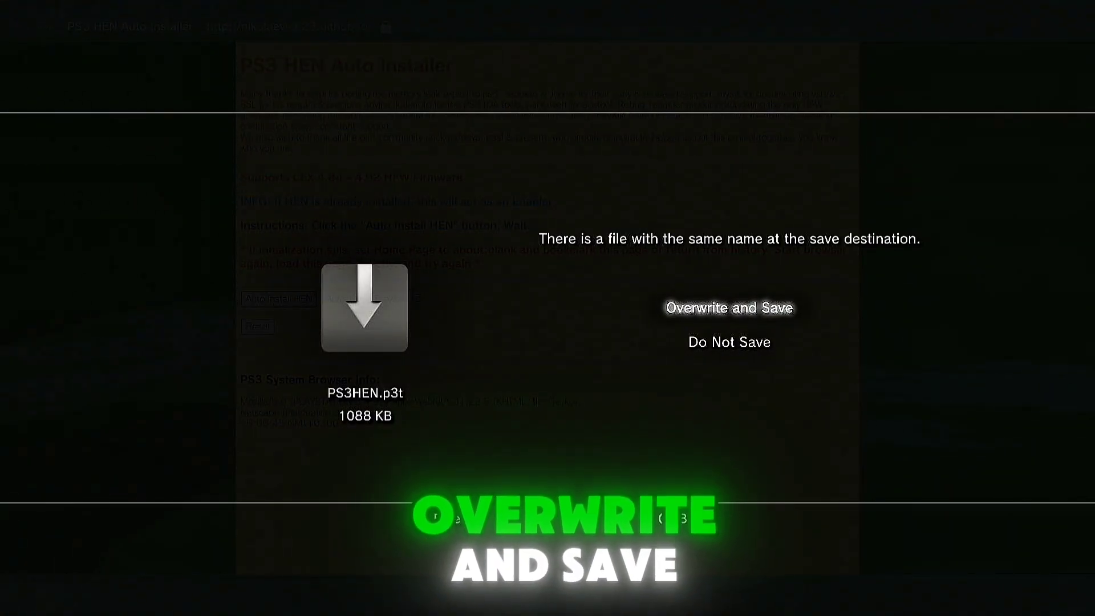
pyautogui.press('Return')
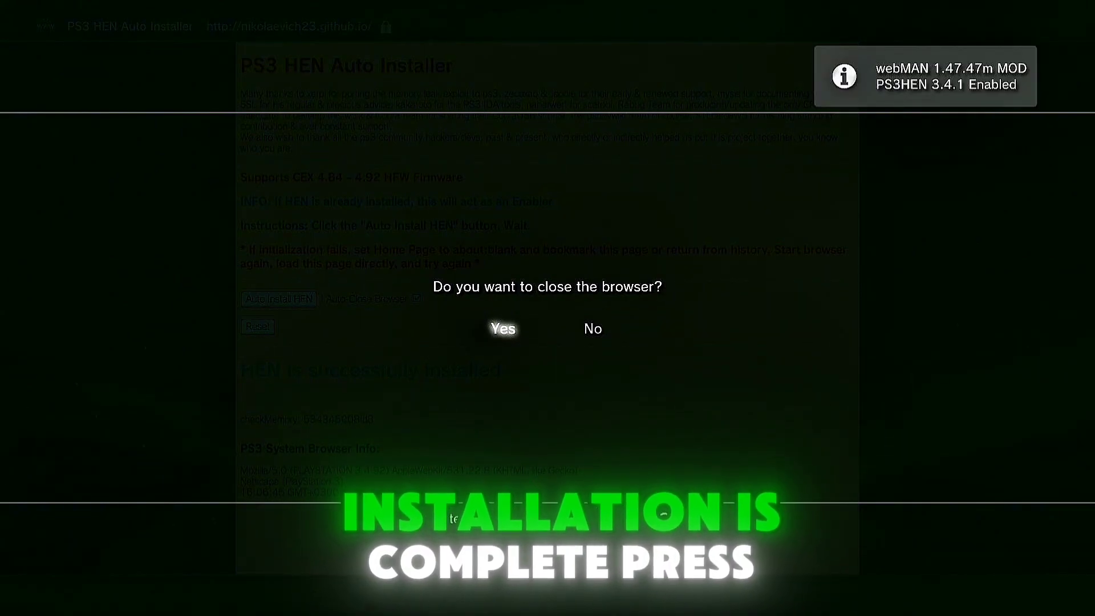
# Step: Confirm closing the browser and start the HEN package download and install
pyautogui.press('Return')
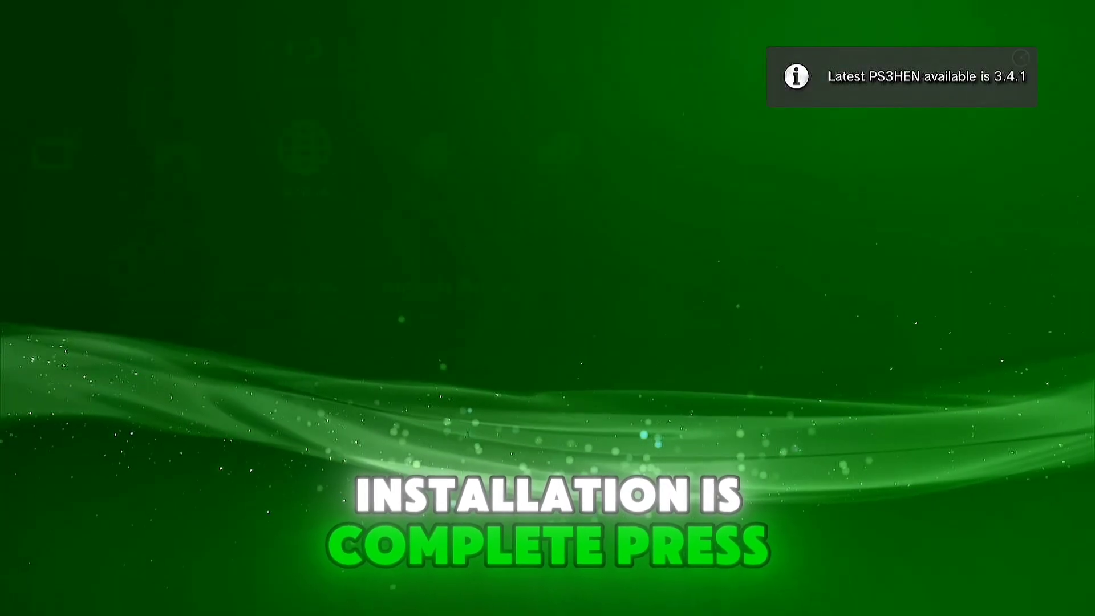
pyautogui.press('Return')
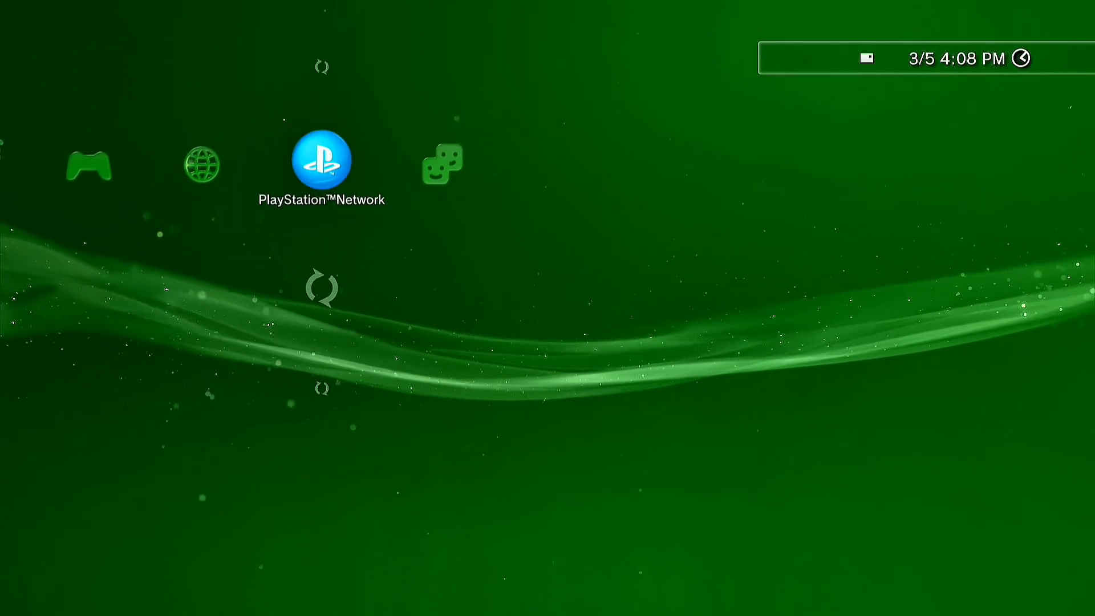
# Step: In the Game column, look inside the Shops and Inclusion of Hen folders
pyautogui.press('Left')
pyautogui.press('Left')
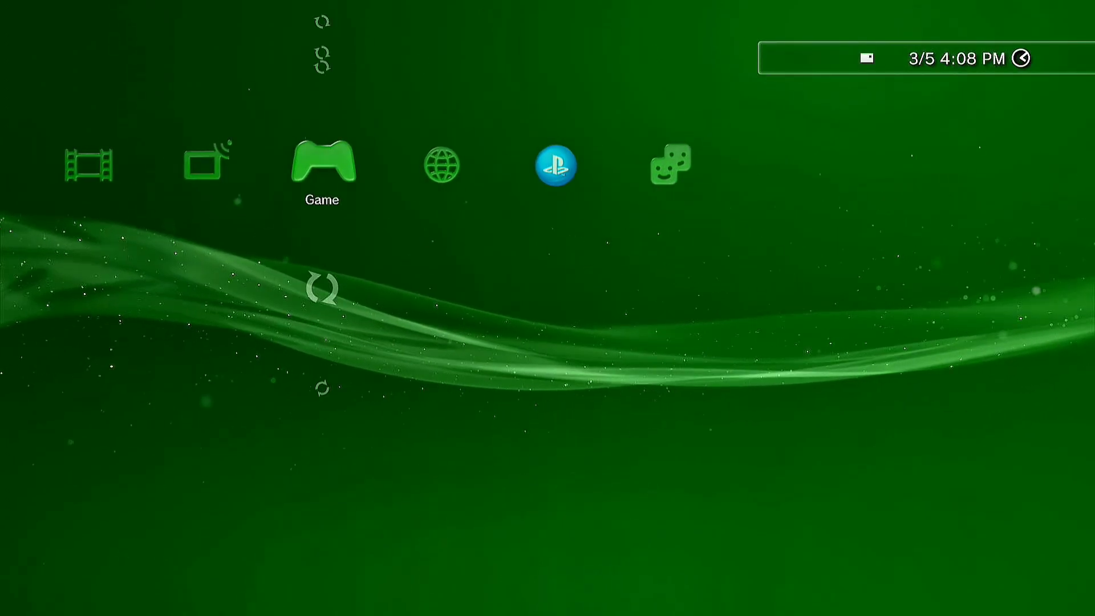
pyautogui.press('Up')
pyautogui.press('Up')
pyautogui.press('Return')
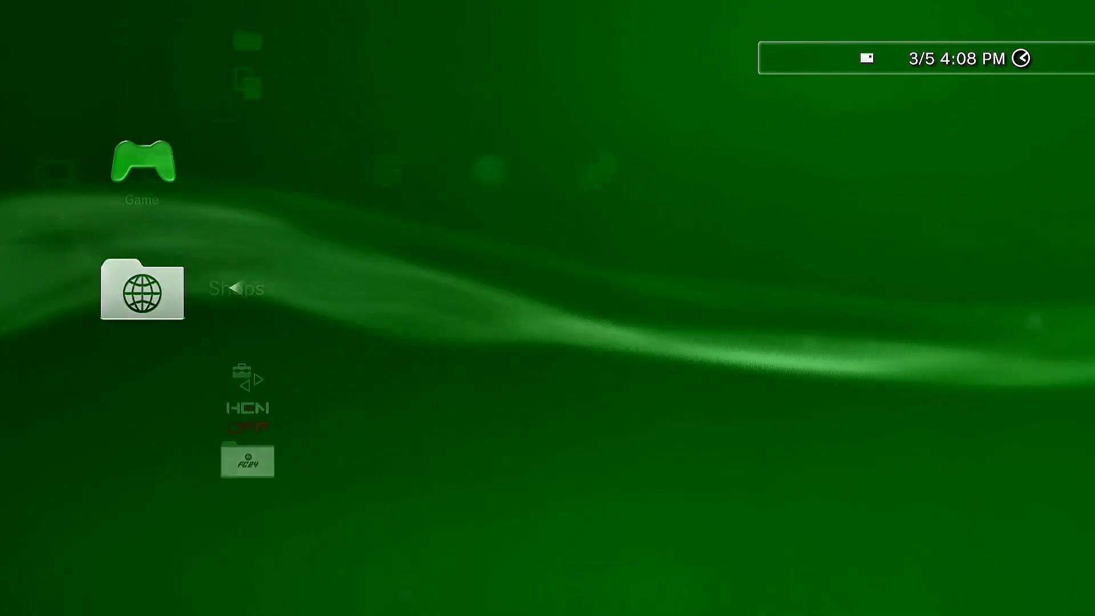
pyautogui.press('Escape')
pyautogui.press('Down')
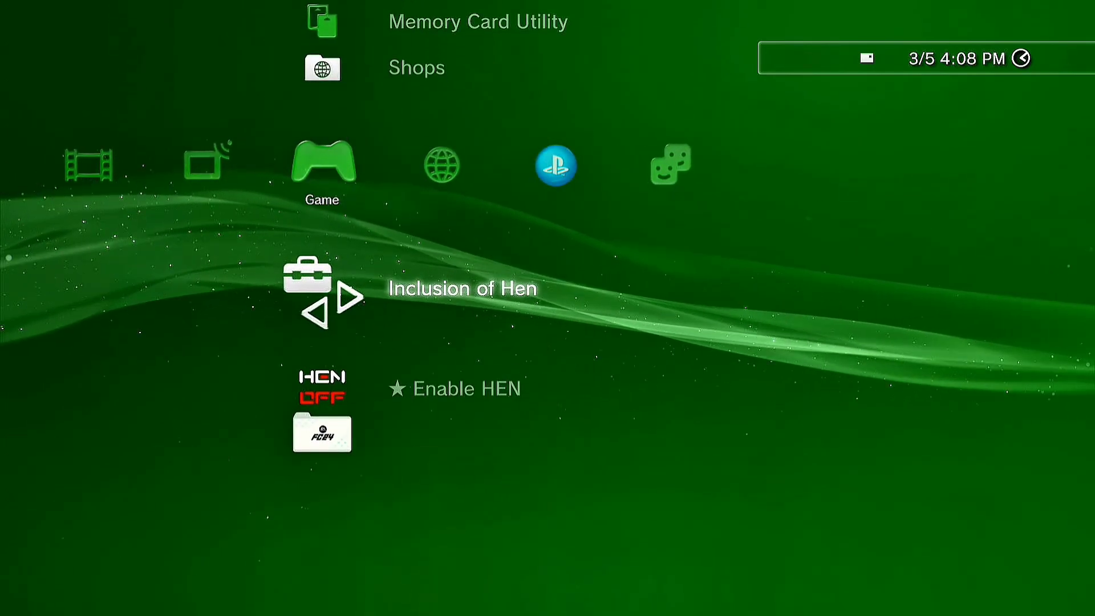
pyautogui.press('Return')
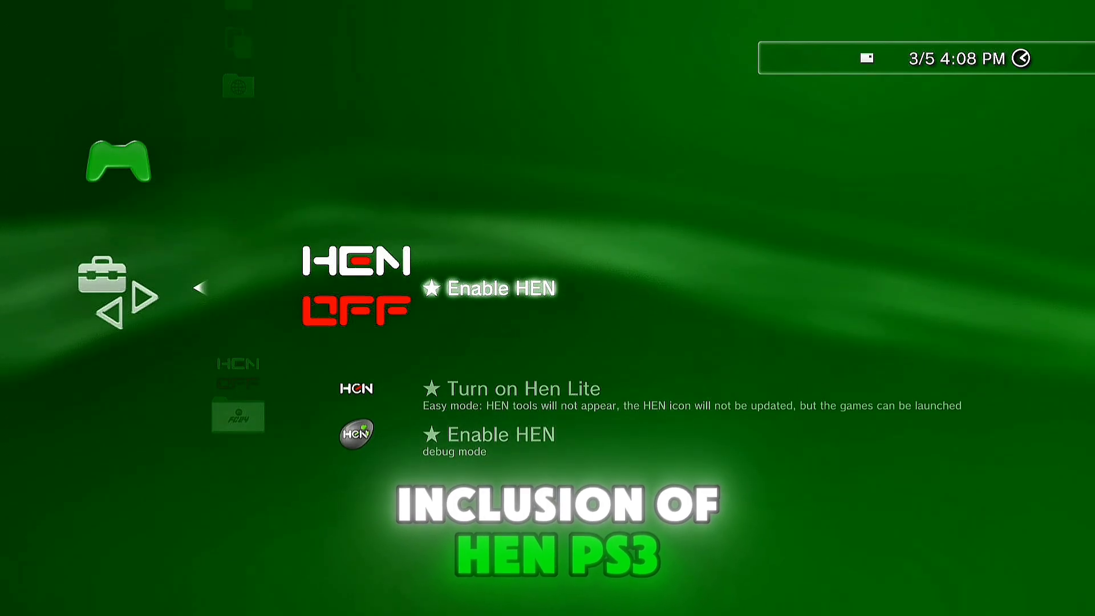
pyautogui.press('Down')
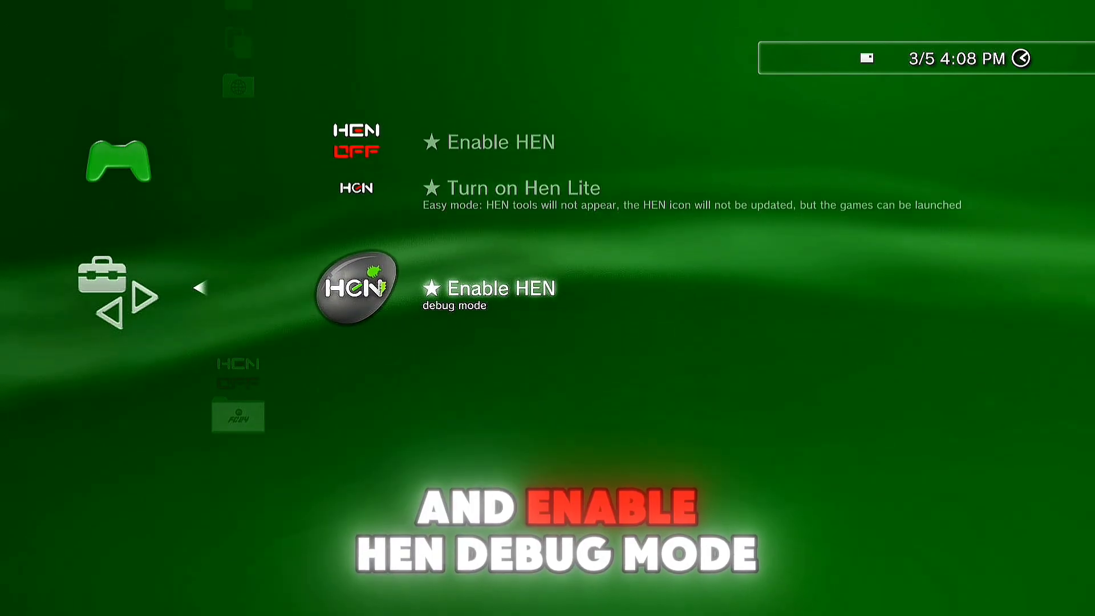
# Step: Leave Inclusion of Hen and move down to the Enable HEN entry
pyautogui.press('Left')
pyautogui.press('Up')
pyautogui.press('Down')
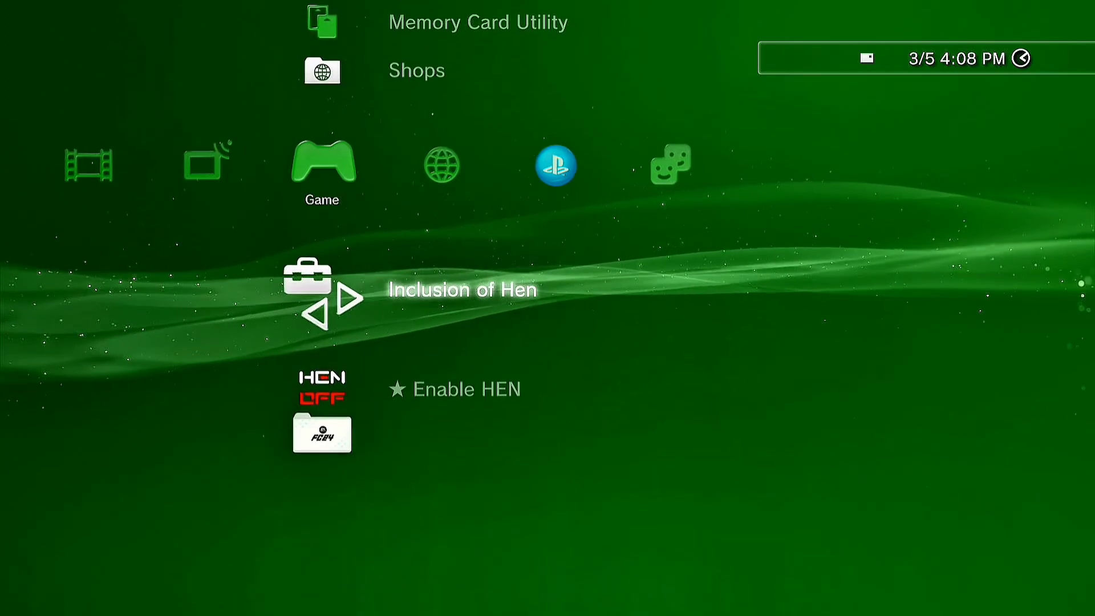
pyautogui.press('Down')
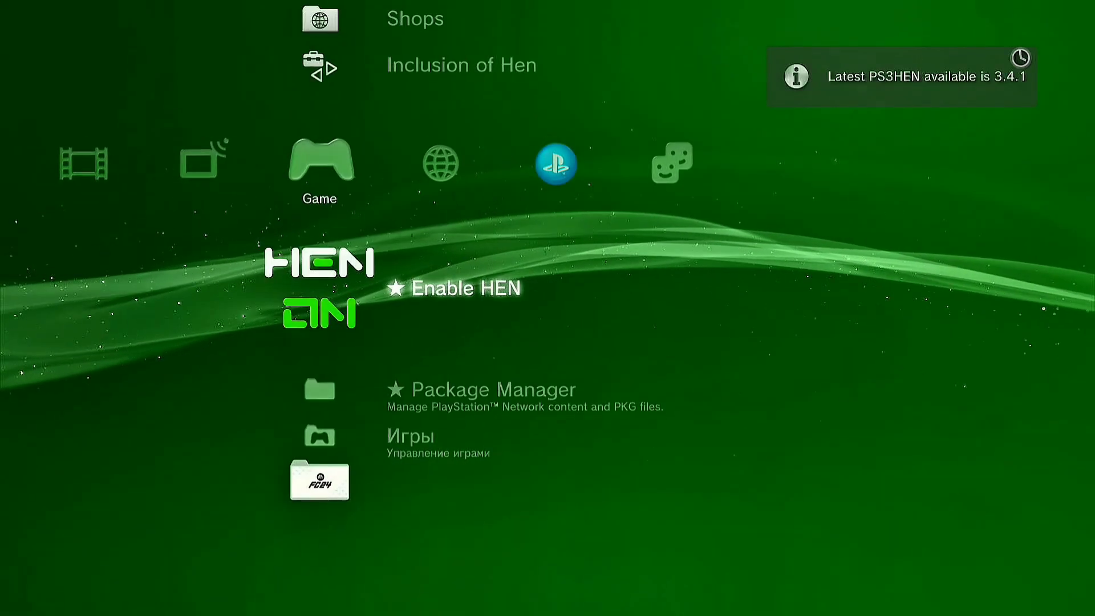
# Step: Open ★ HEN Tools in the Network column and check its power settings options
pyautogui.press('Right')
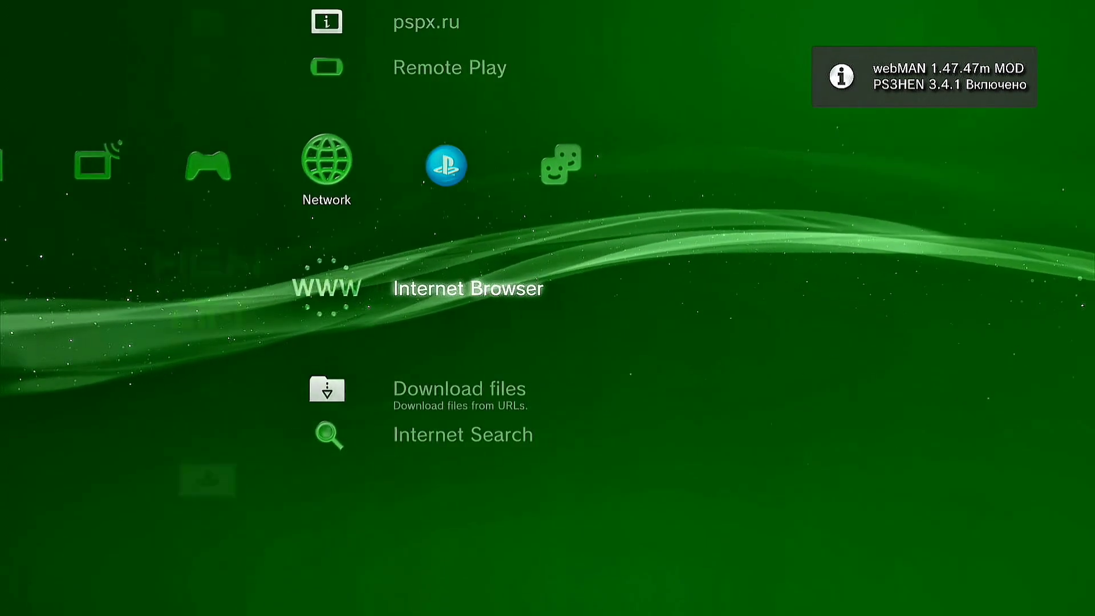
pyautogui.press('Up')
pyautogui.press('Up')
pyautogui.press('Up')
pyautogui.press('Up')
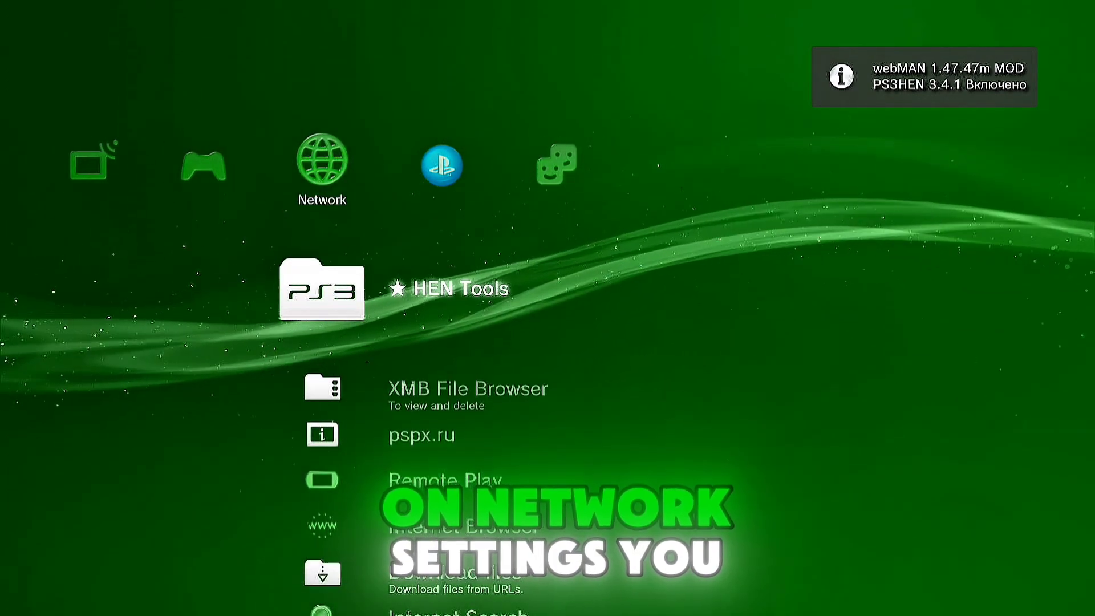
pyautogui.press('Return')
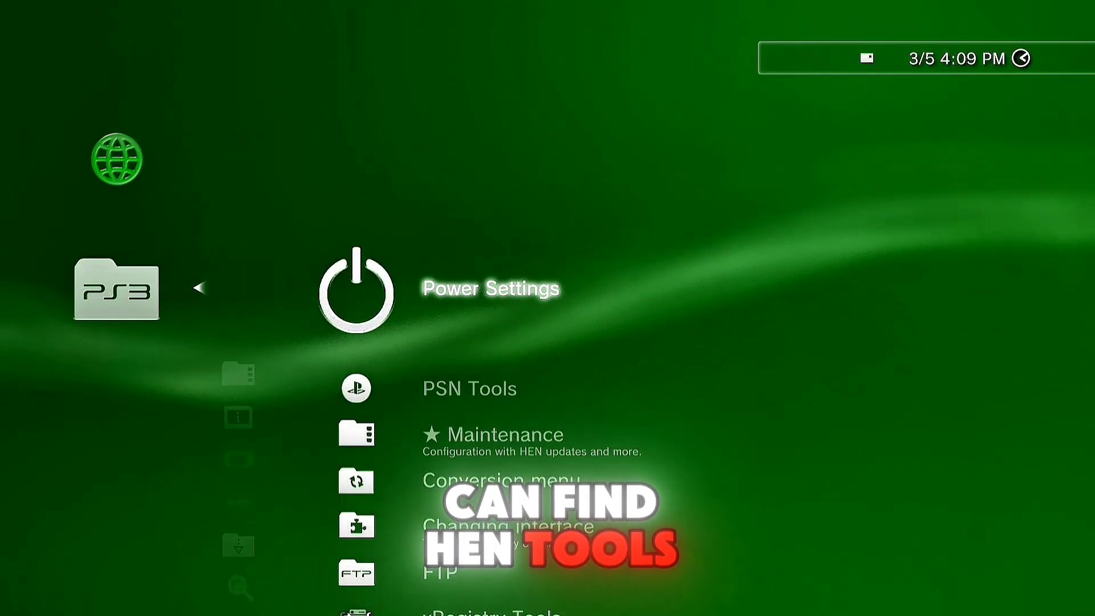
pyautogui.press('Return')
pyautogui.press('Escape')
# Step: Browse down through the PSN Tools, Maintenance, Conversion and Plugin management entries
pyautogui.press('Down')
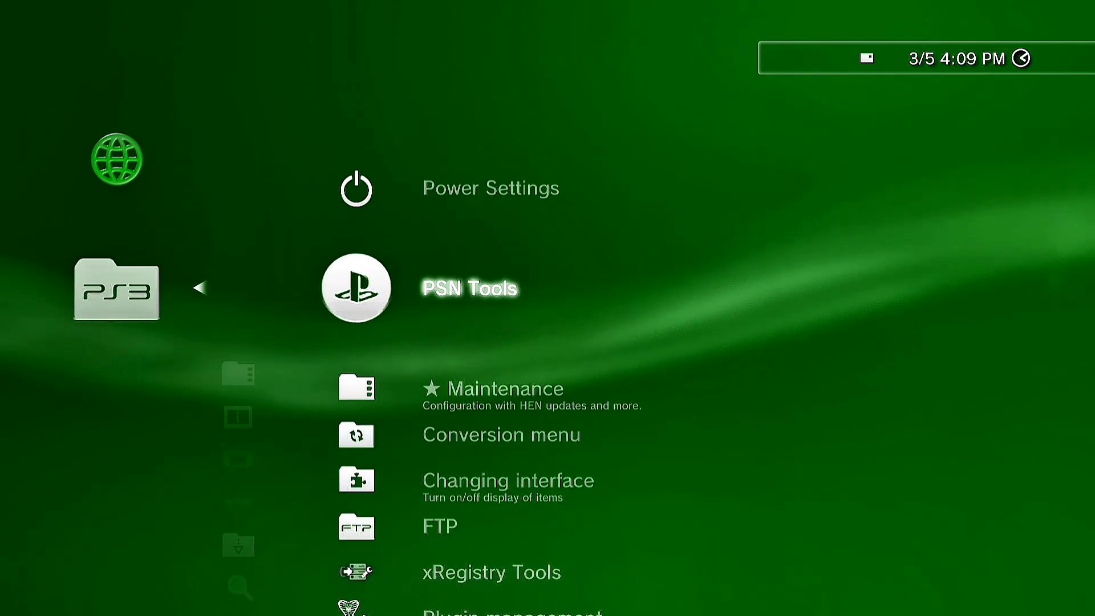
pyautogui.press('Down')
pyautogui.press('Down')
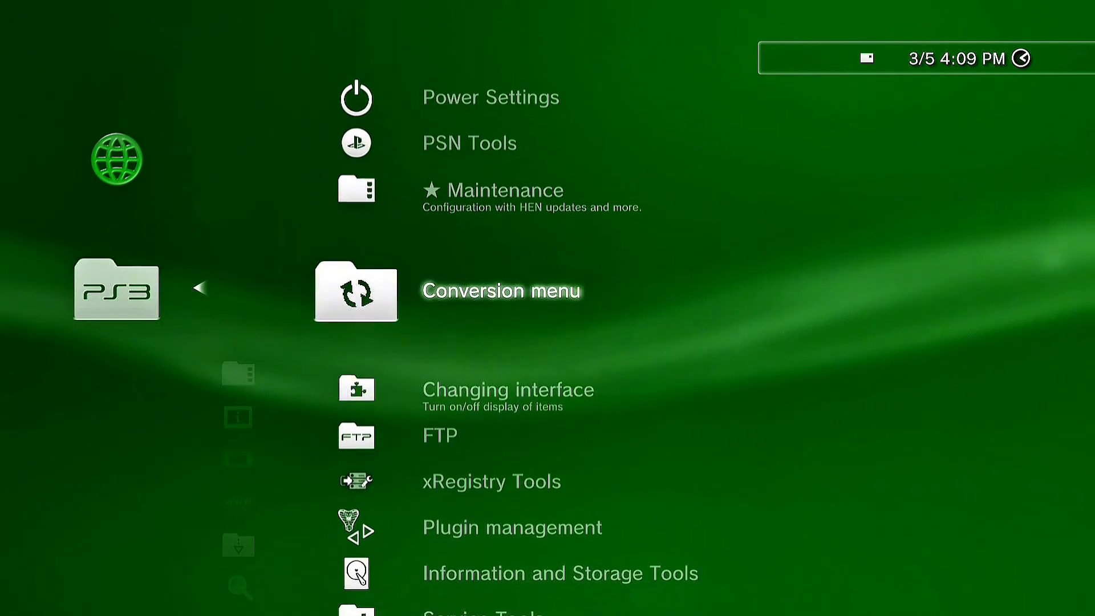
pyautogui.press('Down')
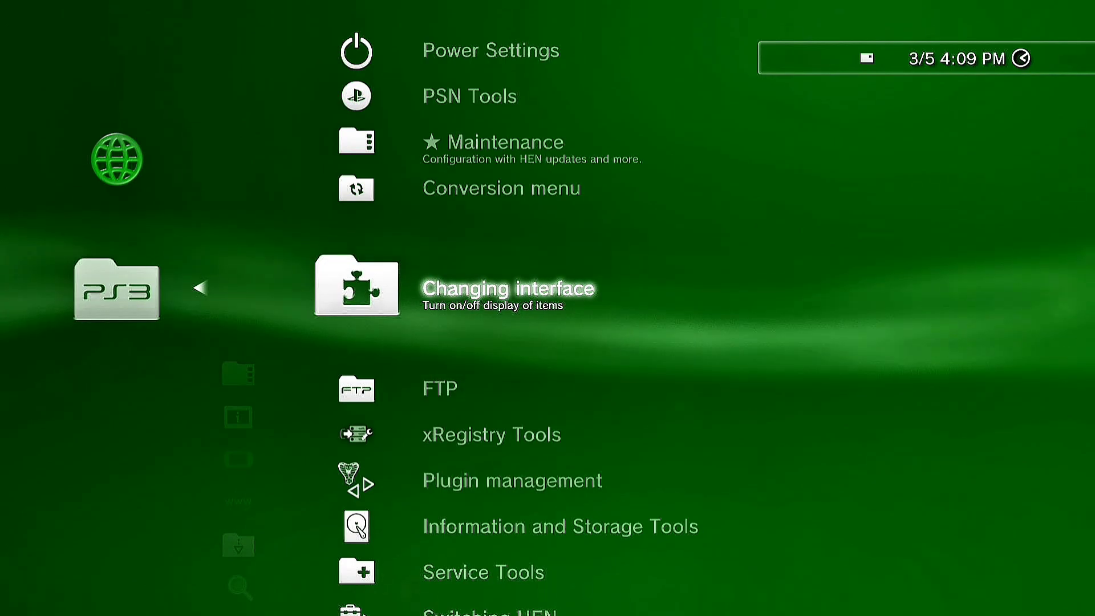
pyautogui.press('Up')
pyautogui.press('Down')
pyautogui.press('Down')
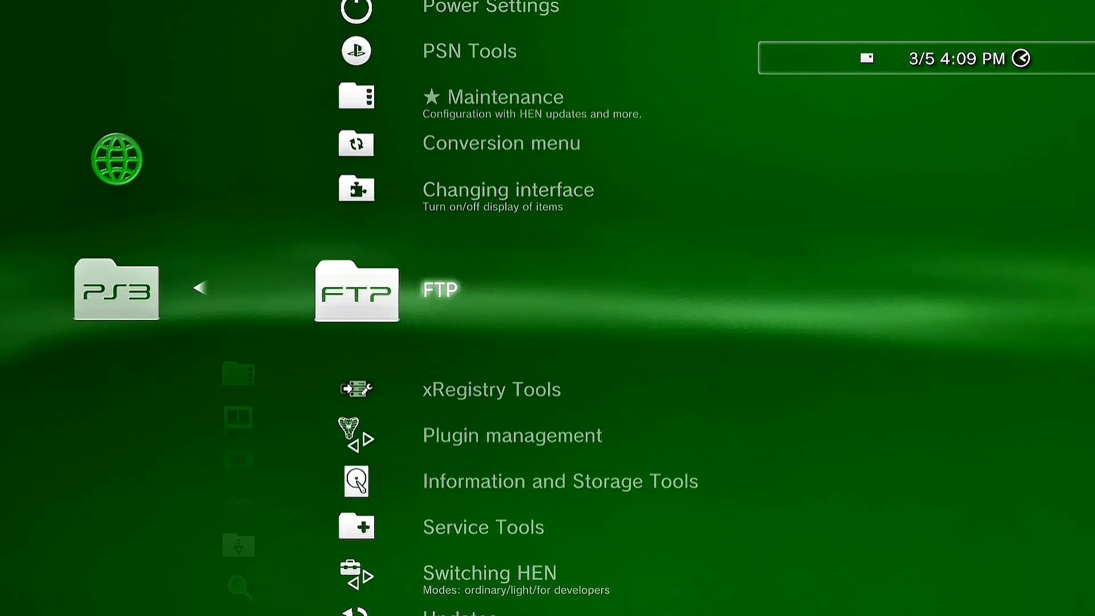
pyautogui.press('Down')
pyautogui.press('Down')
# Step: Browse the Updates folder down to PKGi PS3 RUS MOD, then close HEN Tools
pyautogui.press('Down')
pyautogui.press('Down')
pyautogui.press('Right')
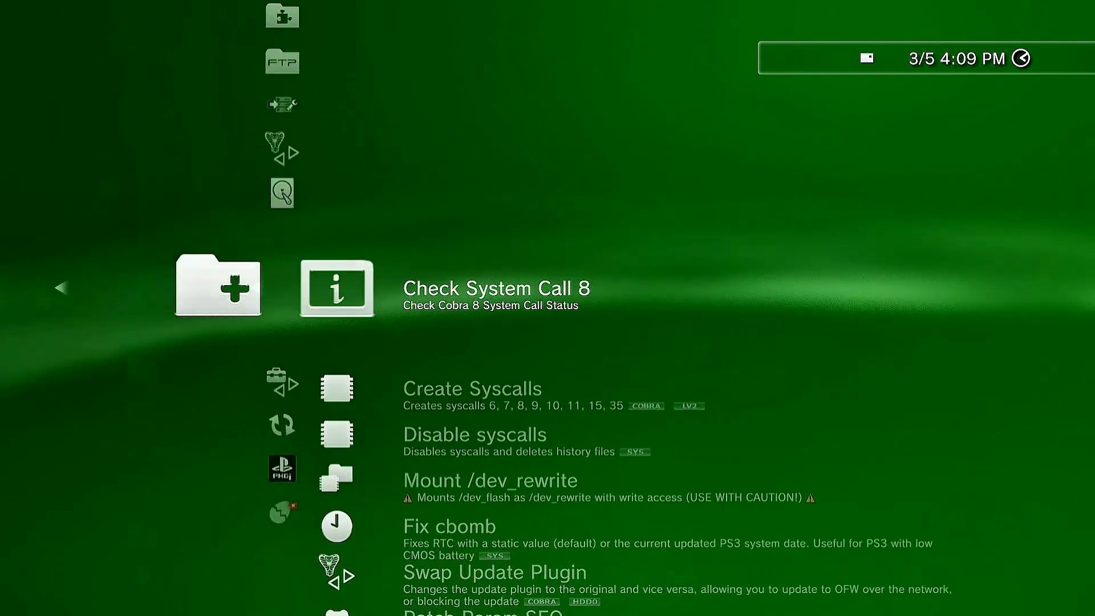
pyautogui.press('Left')
pyautogui.press('Down')
pyautogui.press('Down')
pyautogui.press('Right')
pyautogui.press('Down')
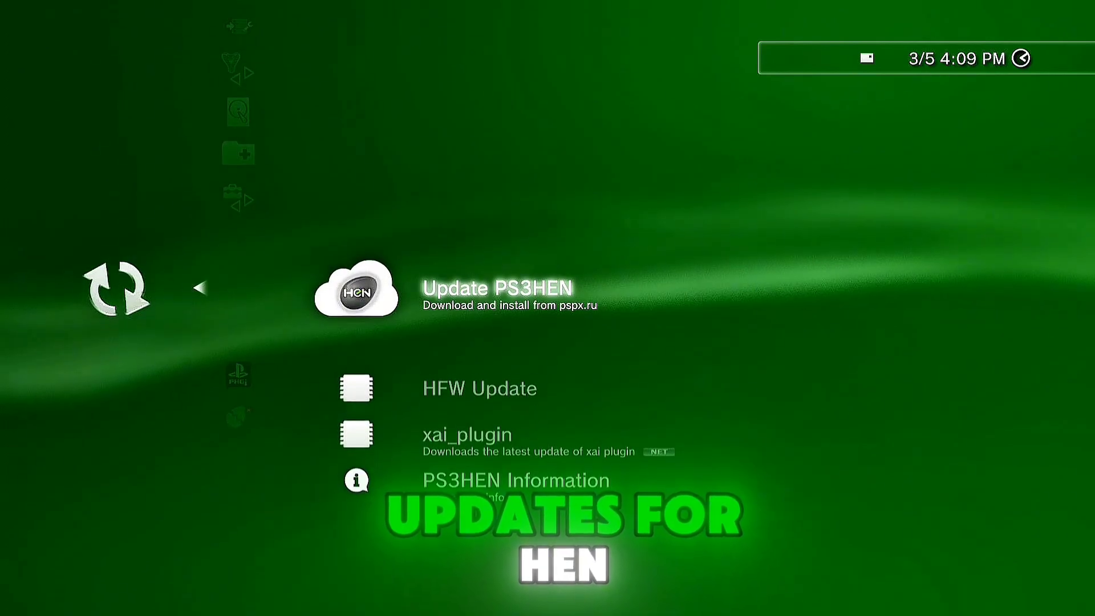
pyautogui.press('Down')
pyautogui.press('Down')
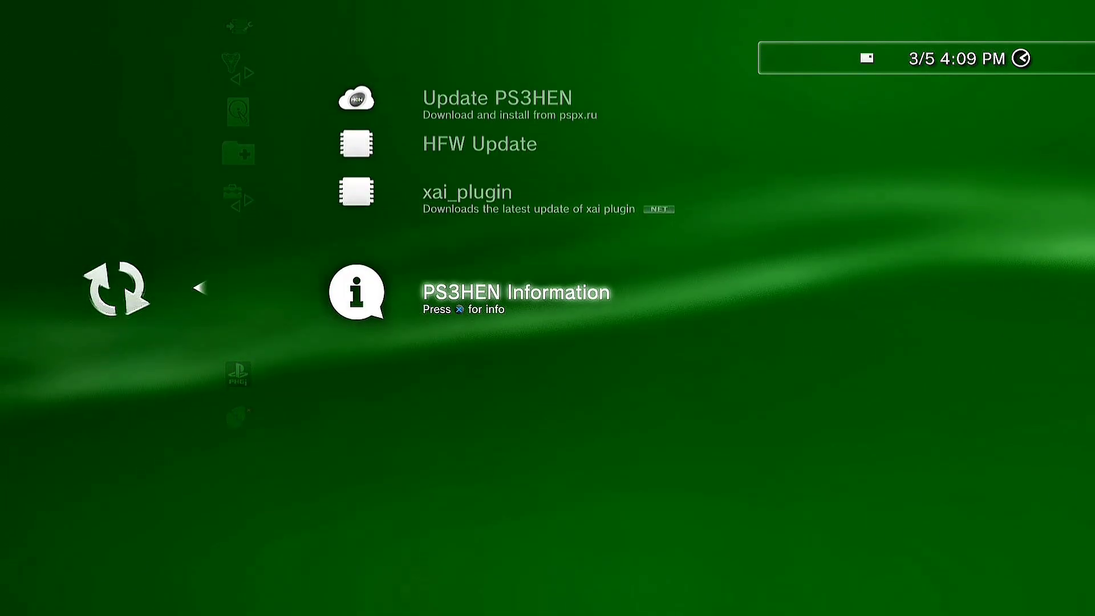
pyautogui.press('Left')
pyautogui.press('Down')
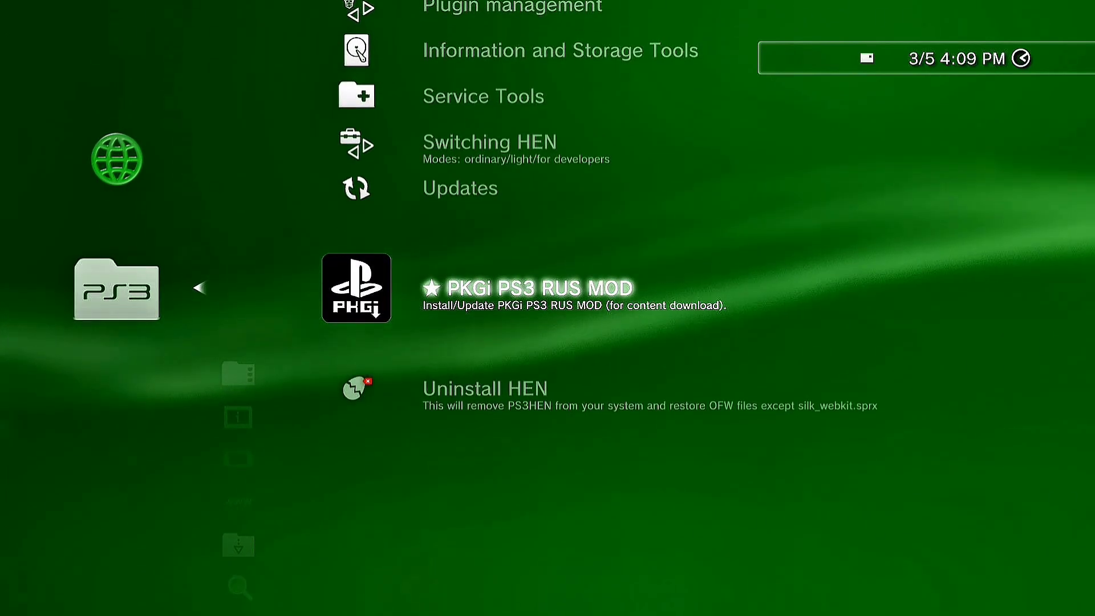
pyautogui.press('Down')
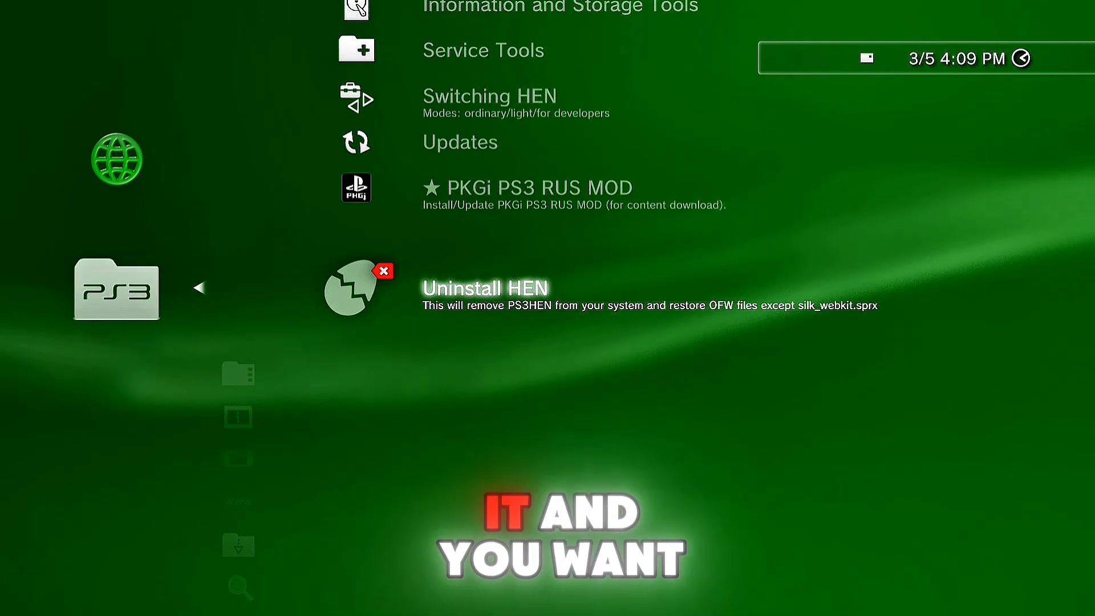
pyautogui.press('Left')
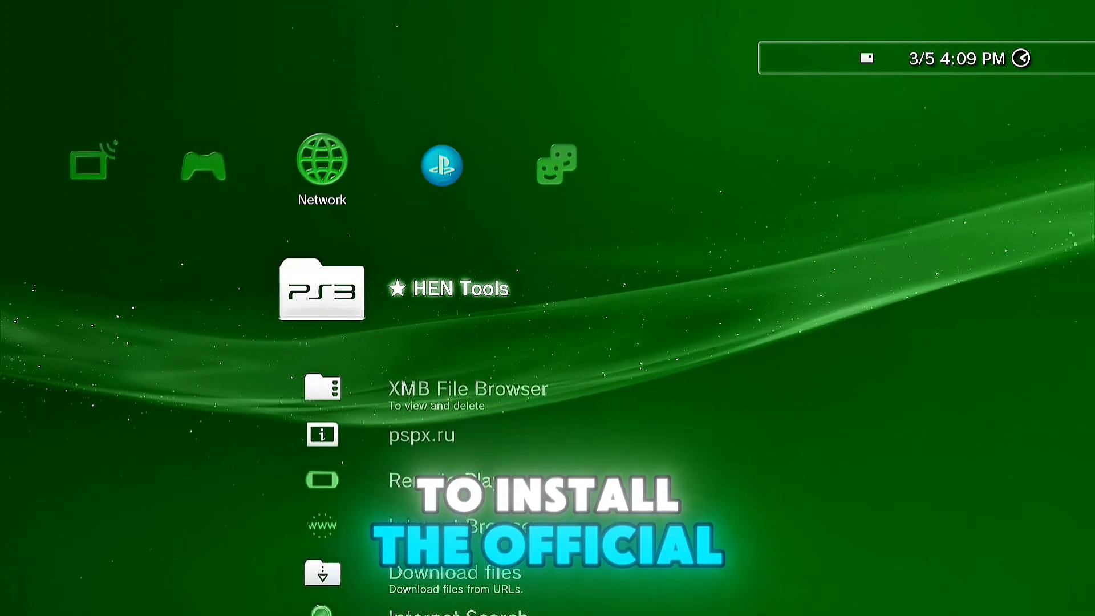
# Step: Go to the Game column and look inside the Игры folder
pyautogui.press('Down')
pyautogui.press('Down')
pyautogui.press('Down')
pyautogui.press('Left')
pyautogui.press('Down')
pyautogui.press('Down')
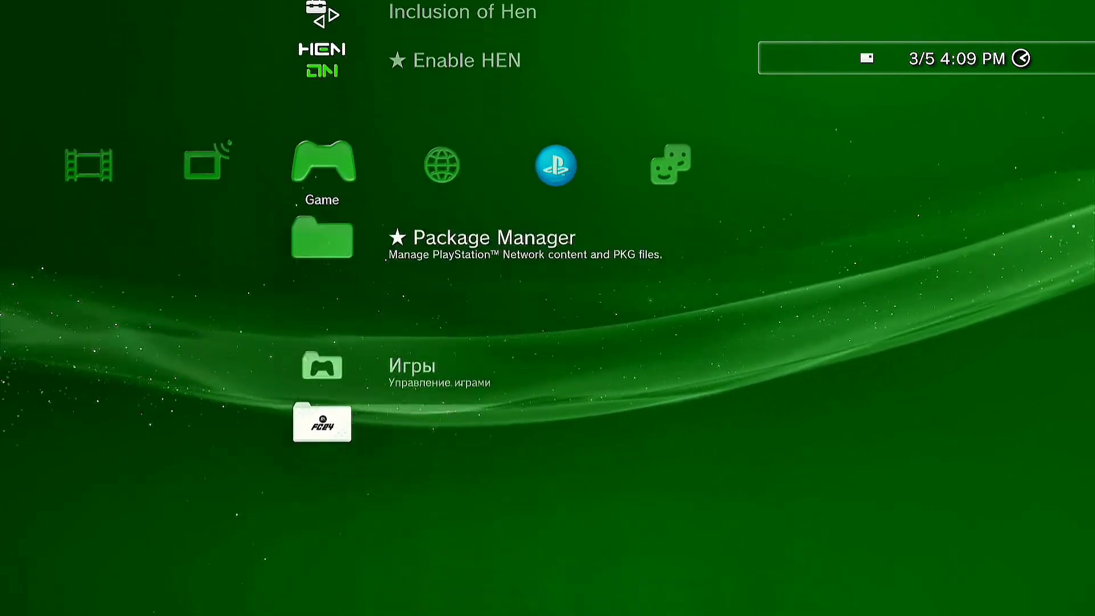
pyautogui.press('Return')
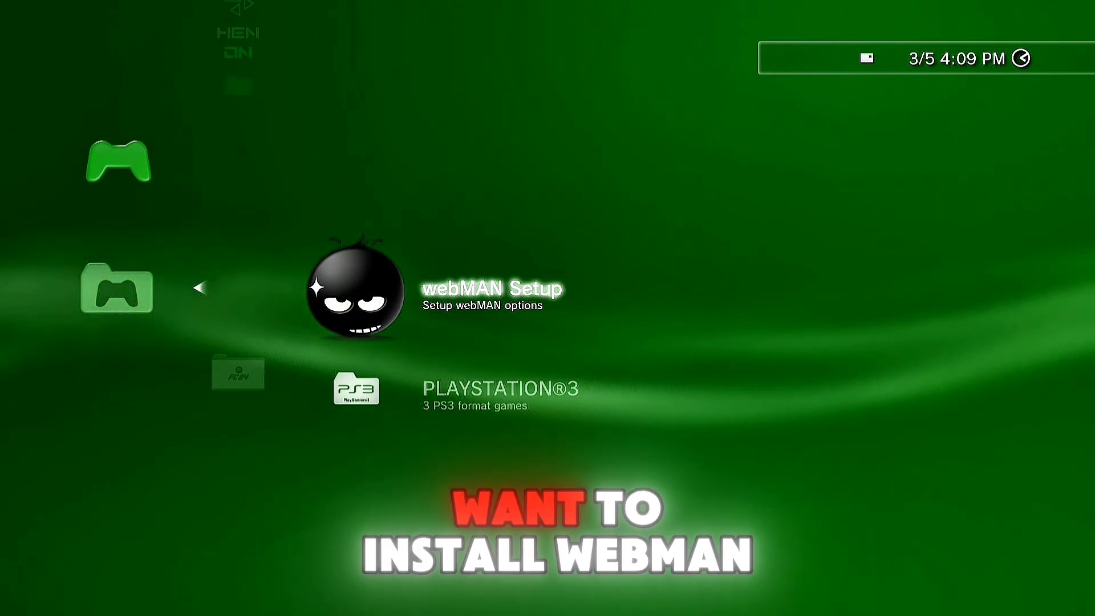
pyautogui.press('Escape')
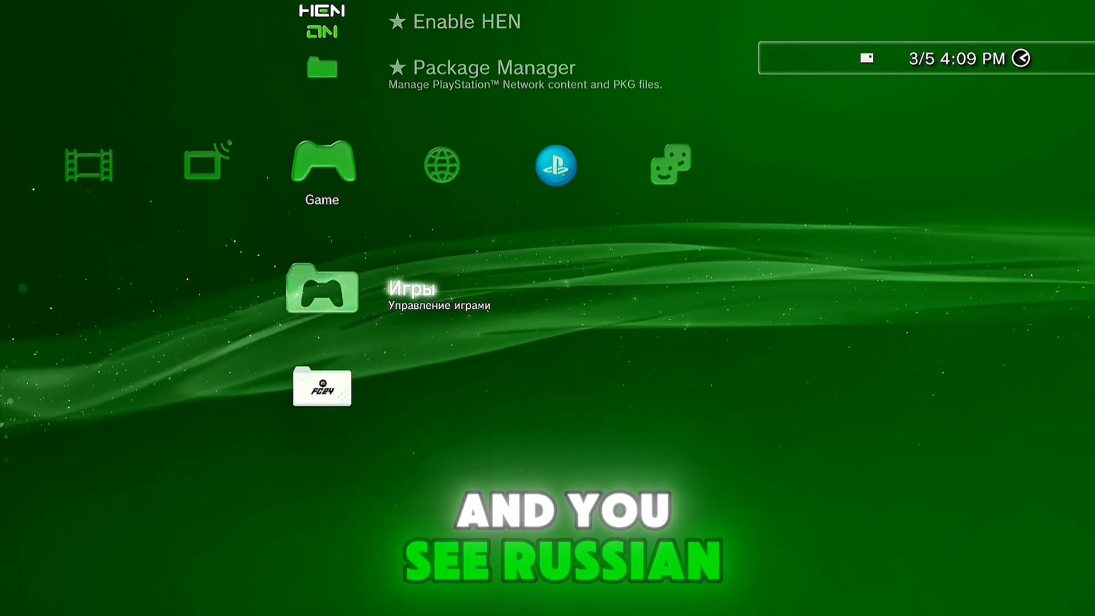
# Step: In Игры's webMAN Setup, open Uninstall webMAN MOD and reach Reset webMAN MOD Settings
pyautogui.press('Return')
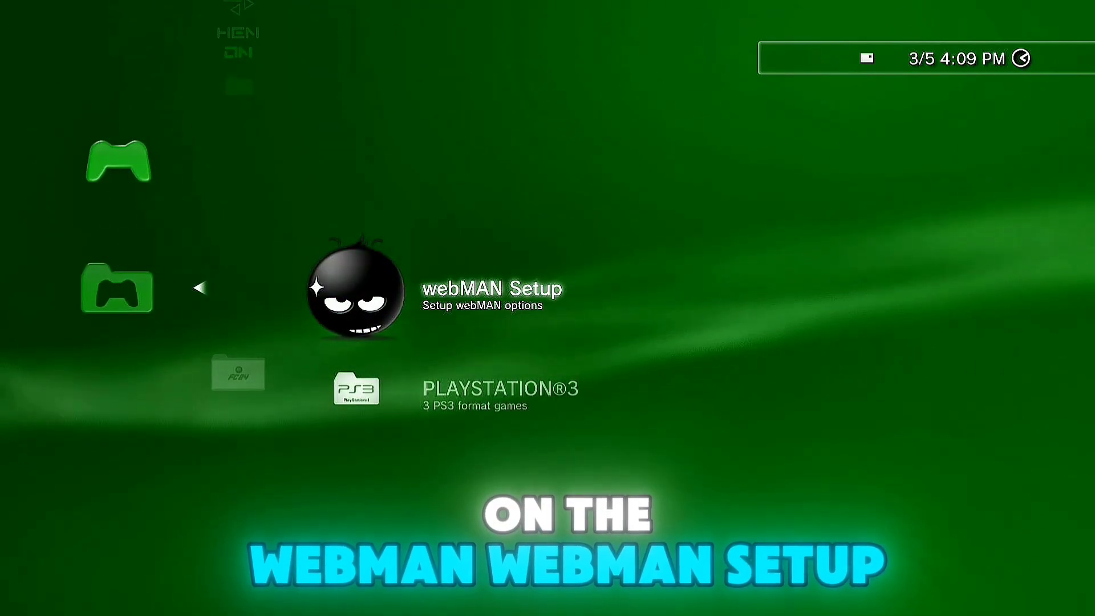
pyautogui.press('Return')
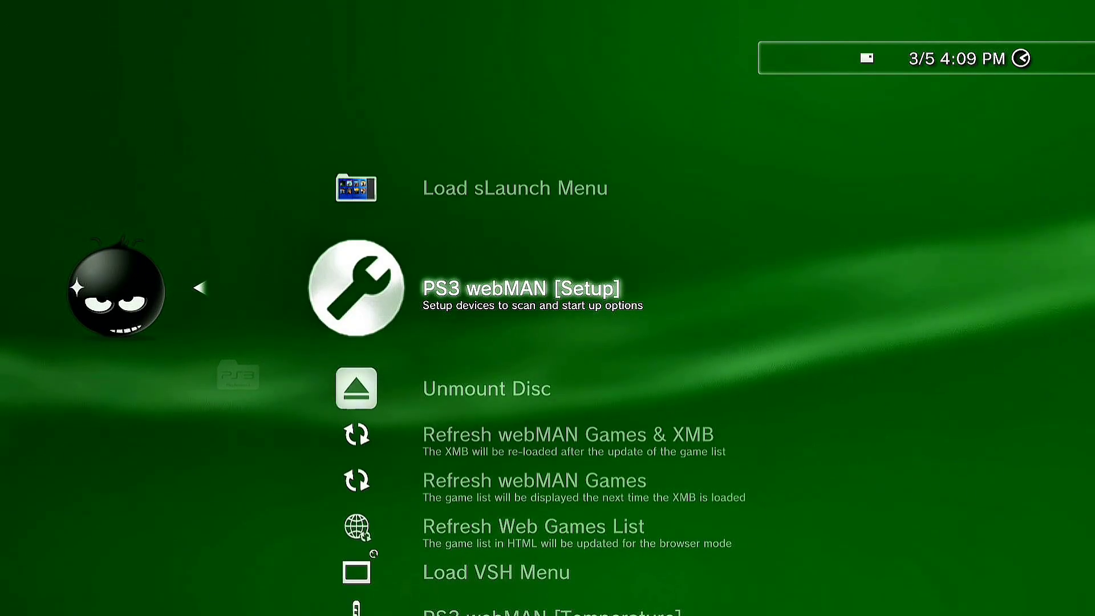
pyautogui.press('Down')
pyautogui.press('Down')
pyautogui.press('Down')
pyautogui.press('Down')
pyautogui.press('Down')
pyautogui.press('Down')
pyautogui.press('Down')
pyautogui.press('Down')
pyautogui.press('Down')
pyautogui.press('Down')
pyautogui.press('Down')
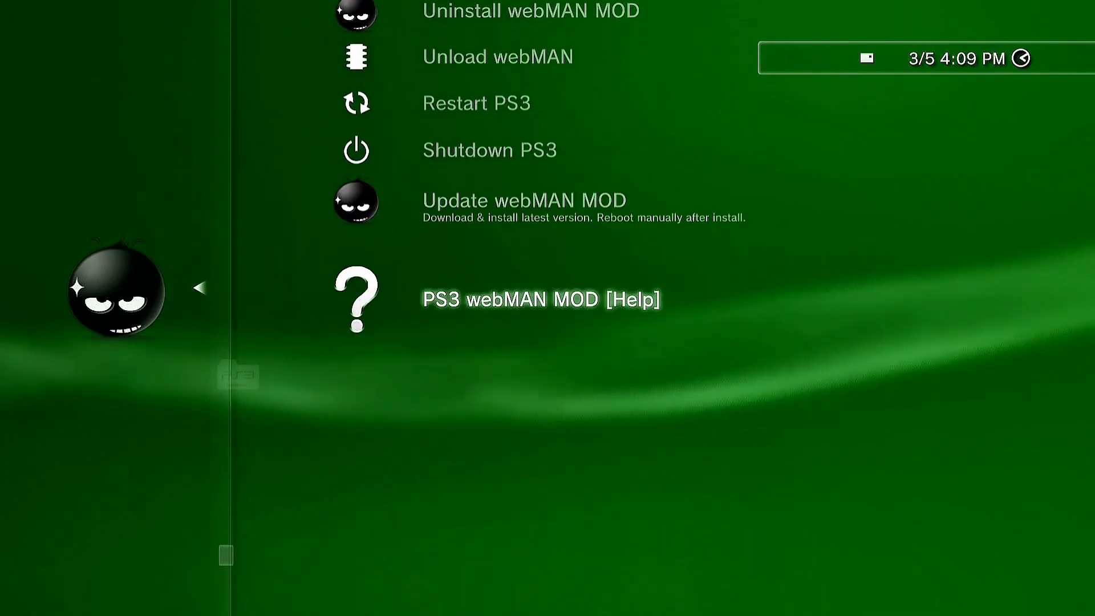
pyautogui.press('Up')
pyautogui.press('Up')
pyautogui.press('Up')
pyautogui.press('Up')
pyautogui.press('Up')
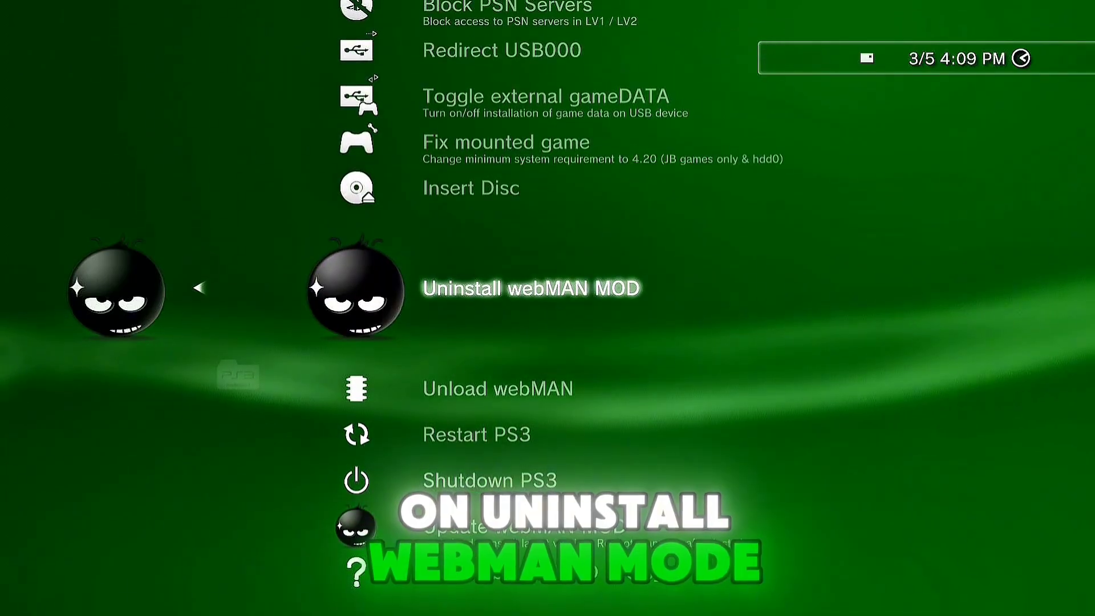
pyautogui.press('Return')
pyautogui.press('Down')
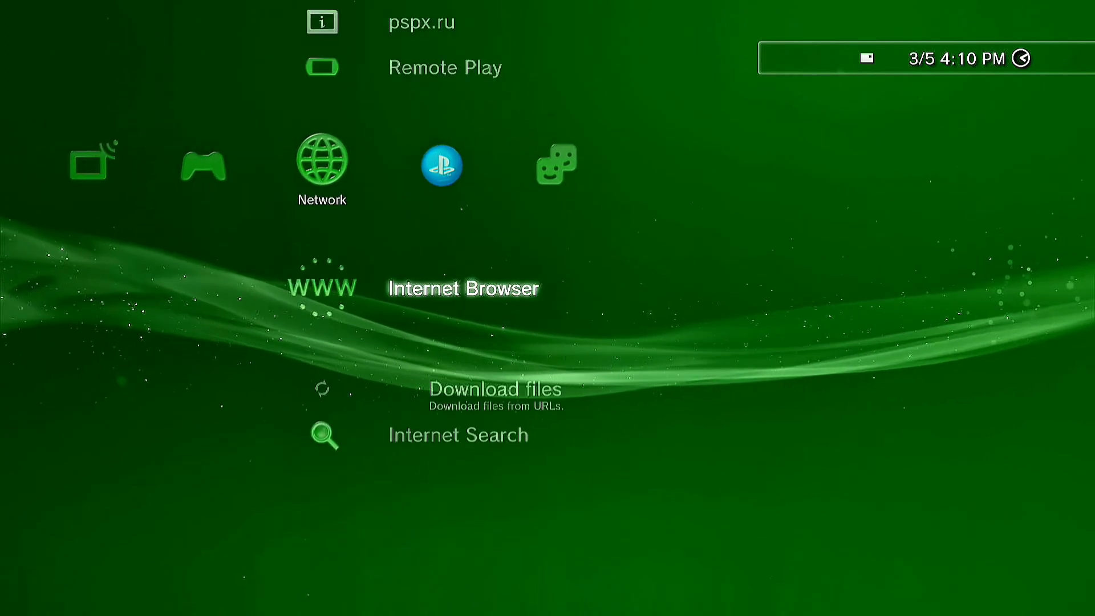
pyautogui.press('Left')
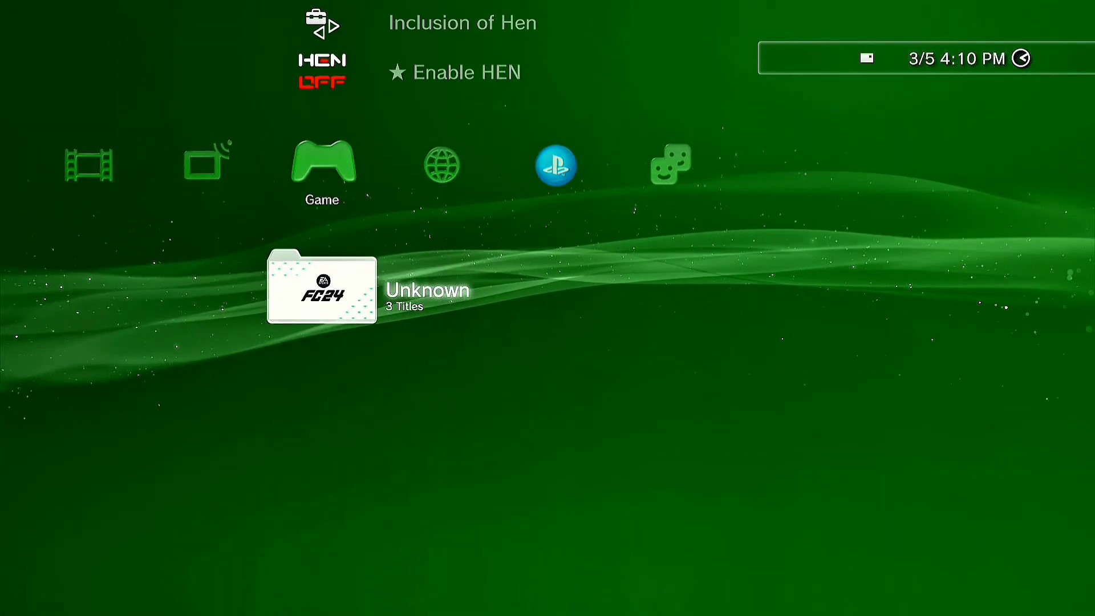
# Step: Select ★ Enable HEN to turn PS3HEN 3.4.1 back on
pyautogui.press('Up')
pyautogui.press('Up')
pyautogui.press('Down')
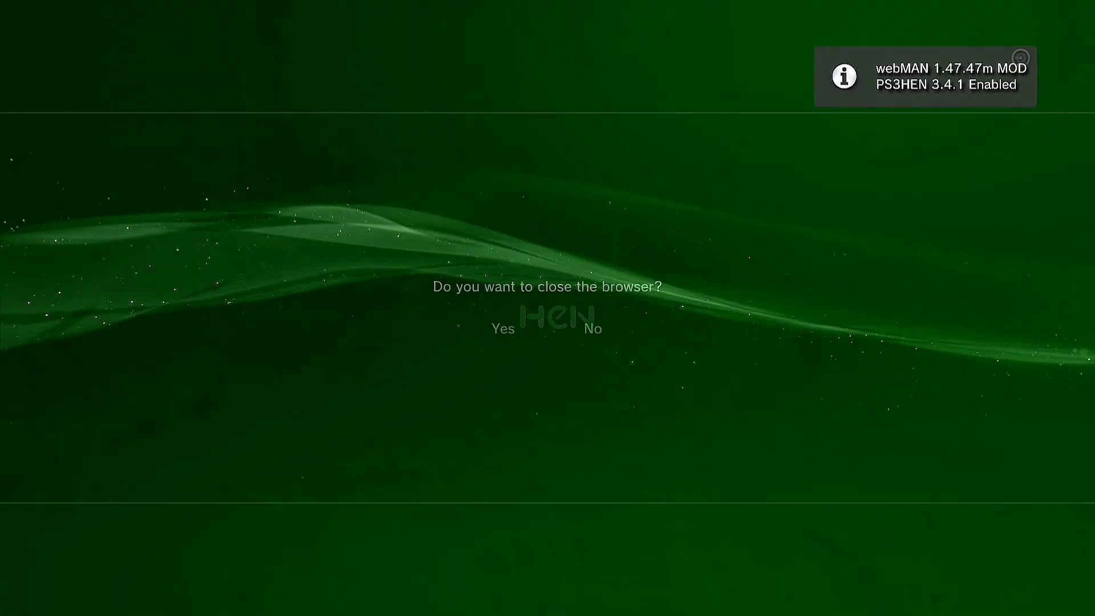
# Step: Confirm webMAN Games lists webMAN Setup in English, then move to ★ HEN Tools in Network
pyautogui.press('Down')
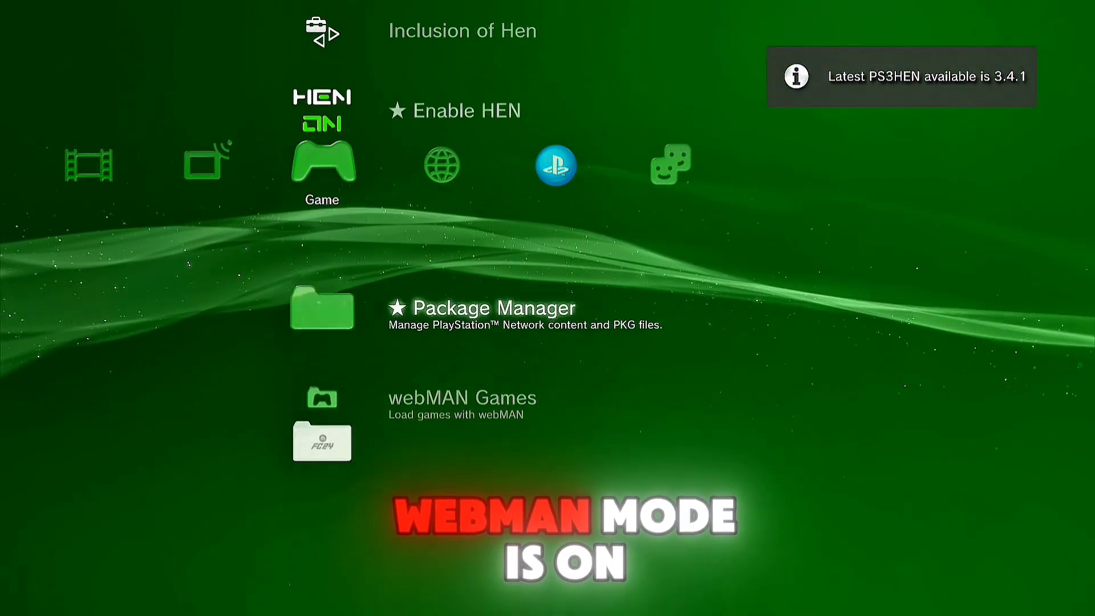
pyautogui.press('Down')
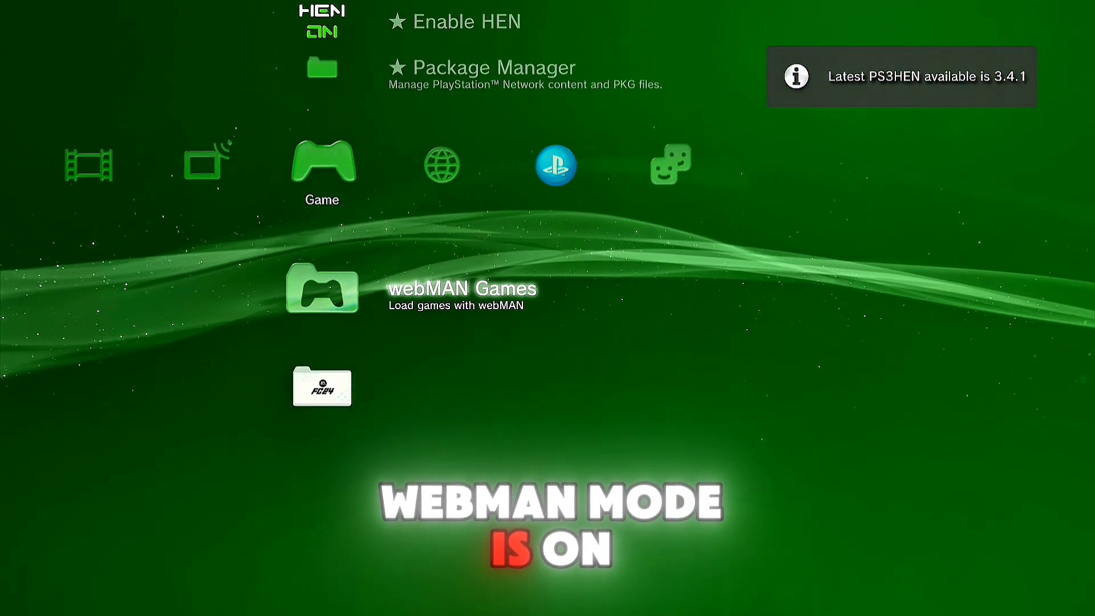
pyautogui.press('Return')
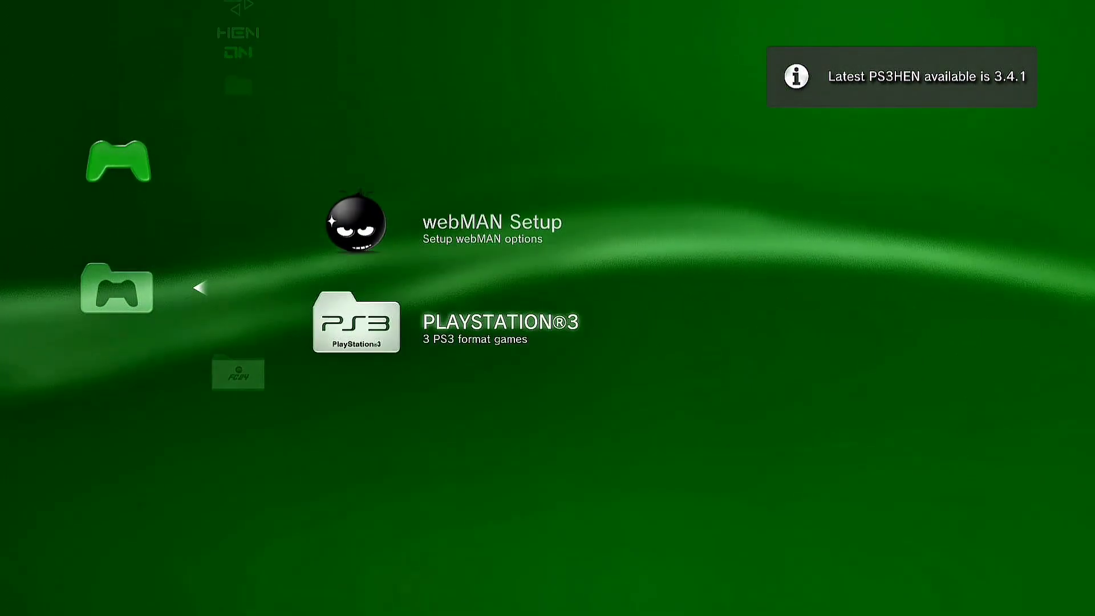
pyautogui.press('Escape')
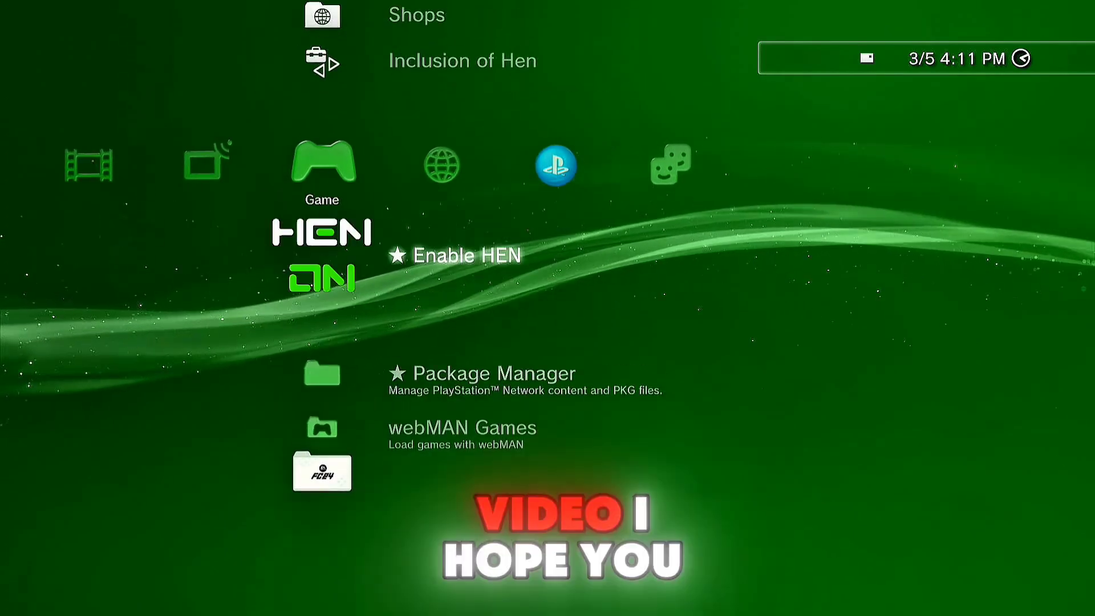
pyautogui.press('Up')
pyautogui.press('Up')
pyautogui.press('Up')
pyautogui.press('Up')
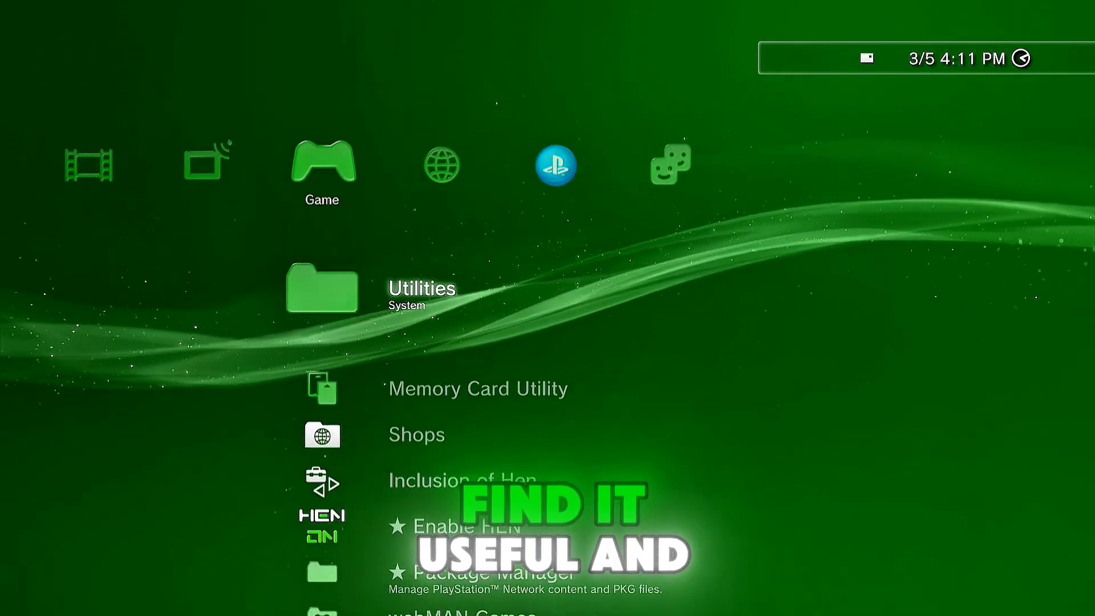
pyautogui.press('Right')
pyautogui.press('Up')
pyautogui.press('Up')
pyautogui.press('Up')
pyautogui.press('Up')
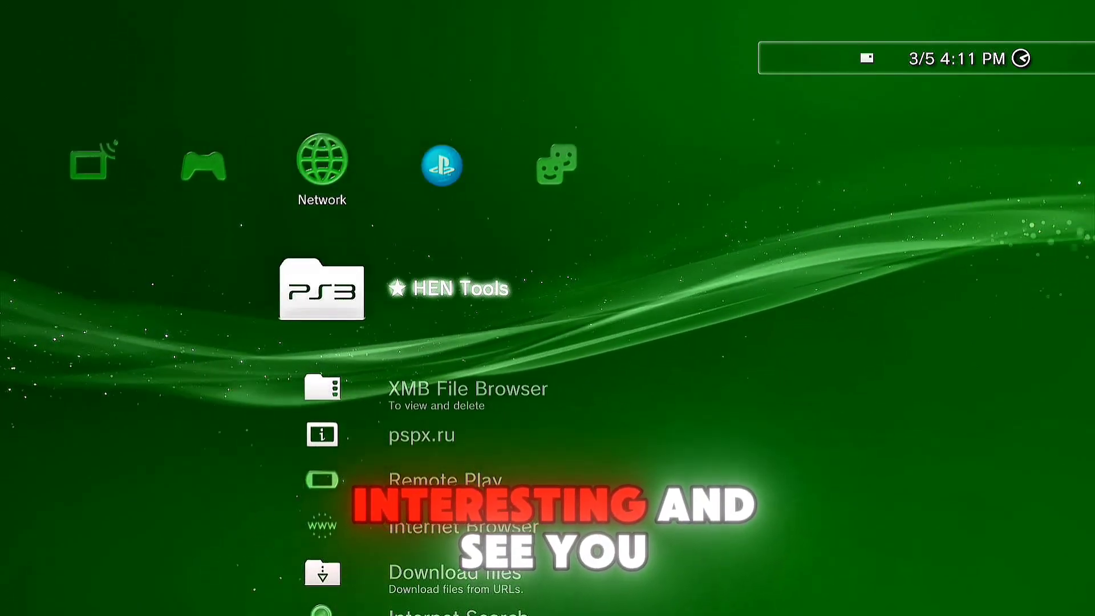